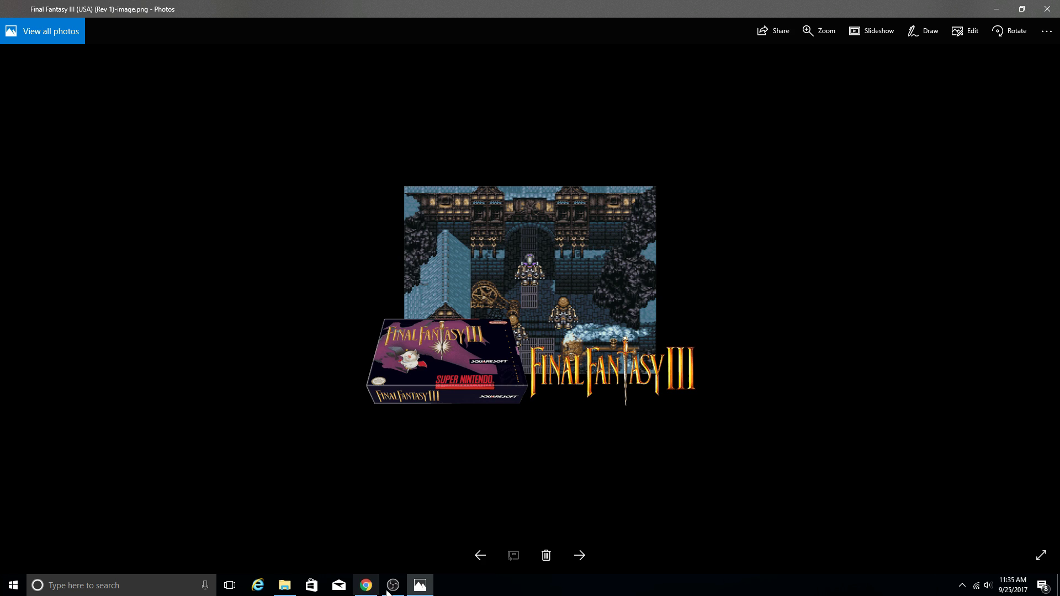
Bring up Chrome showing the Universal XML Scraper V2 GitHub release downloads
left_click(366, 585)
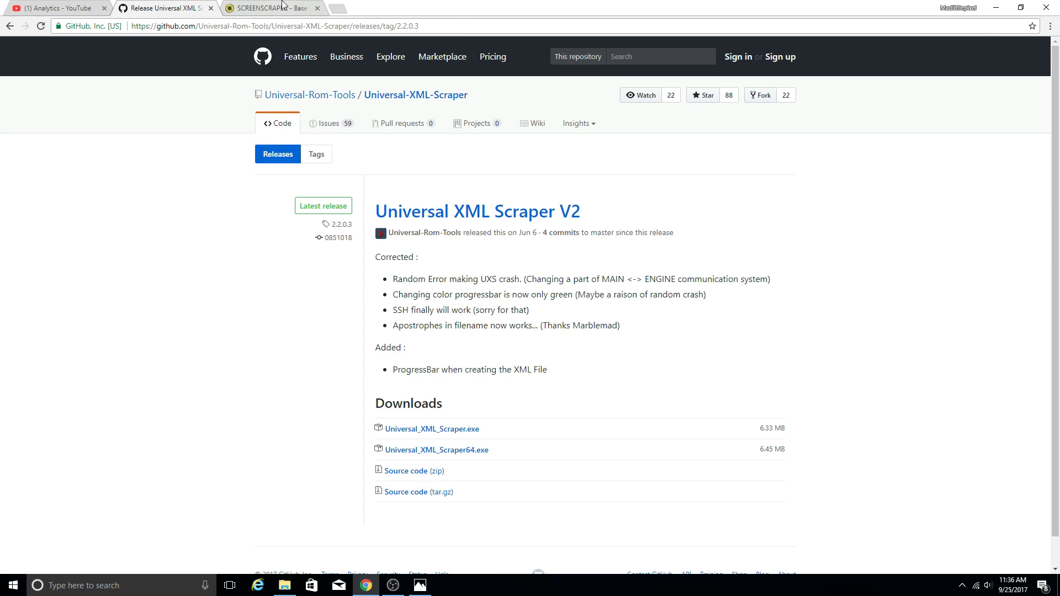
Switch to the SCREENSCRAPER browser tab showing the screenscraper.fr home page
left_click(284, 6)
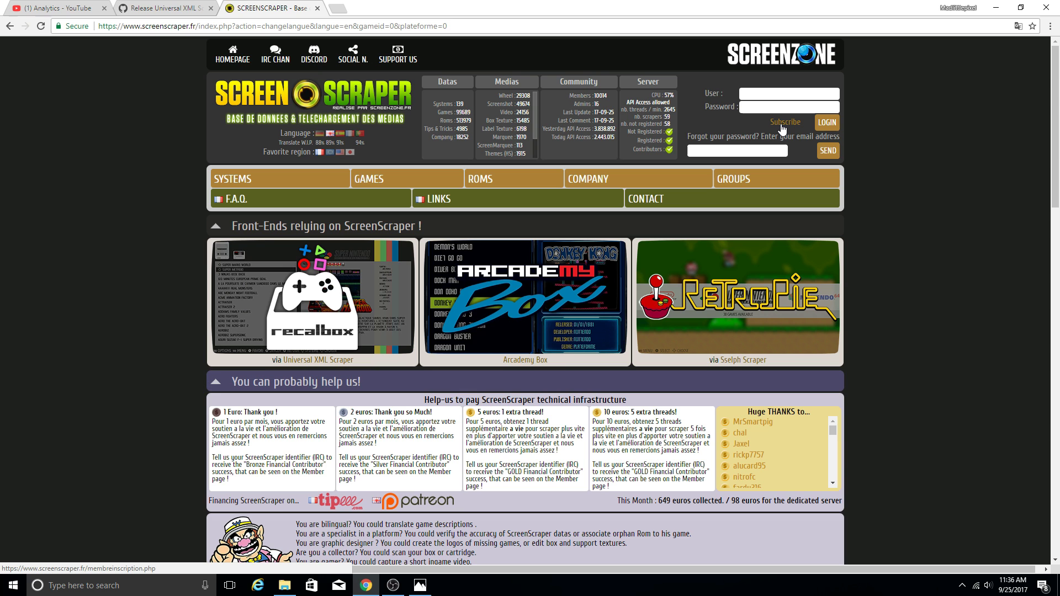
Minimize Chrome and Photos, then run Universal_XML_Scraper as administrator
left_click(1004, 6)
left_click(1003, 6)
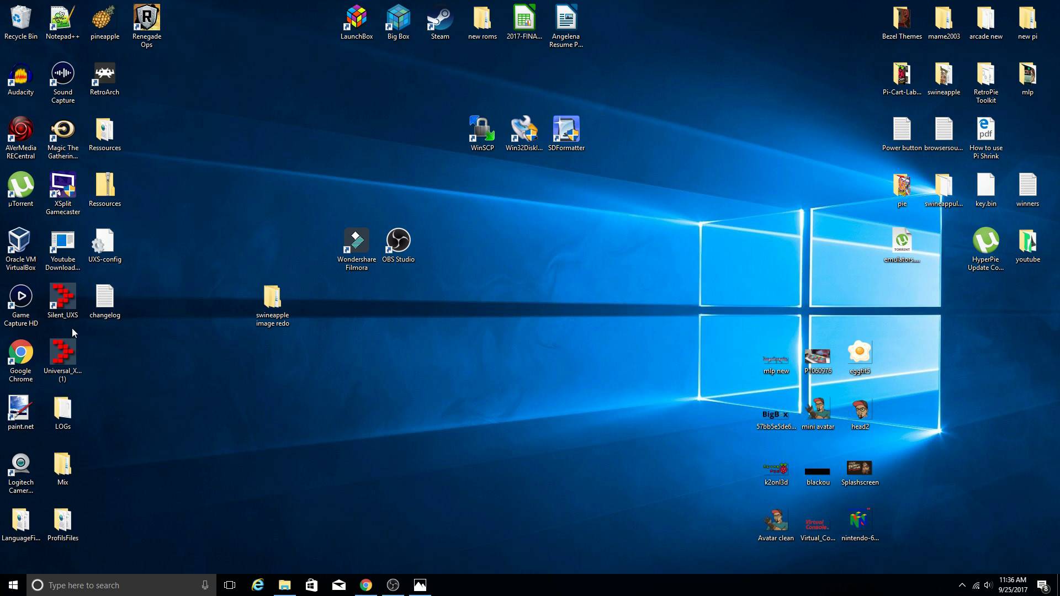
right_click(71, 362)
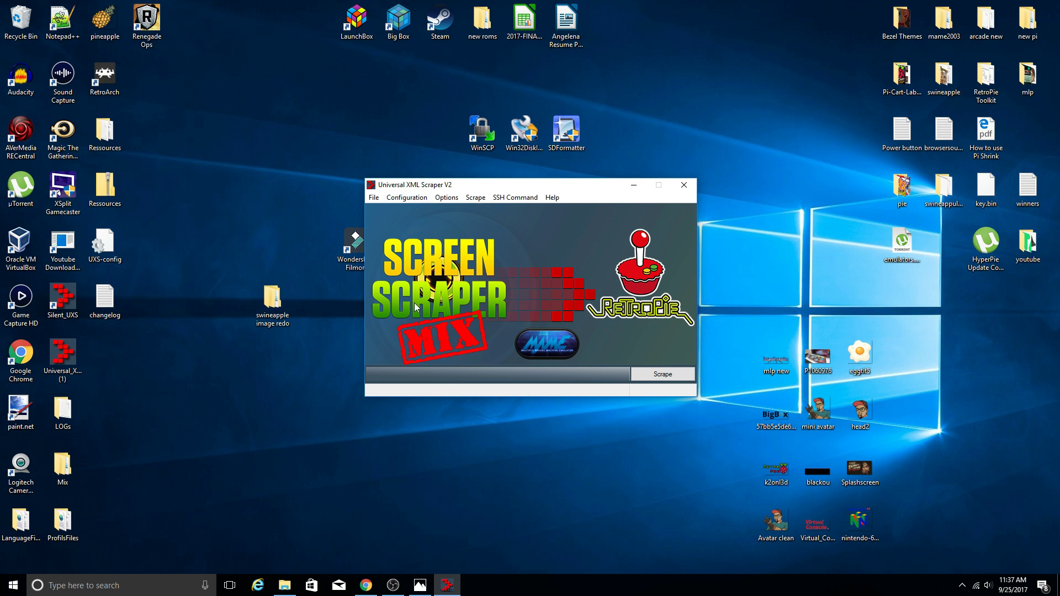
Launch the wizard from Configuration and choose RetroPie as the OS
left_click(412, 200)
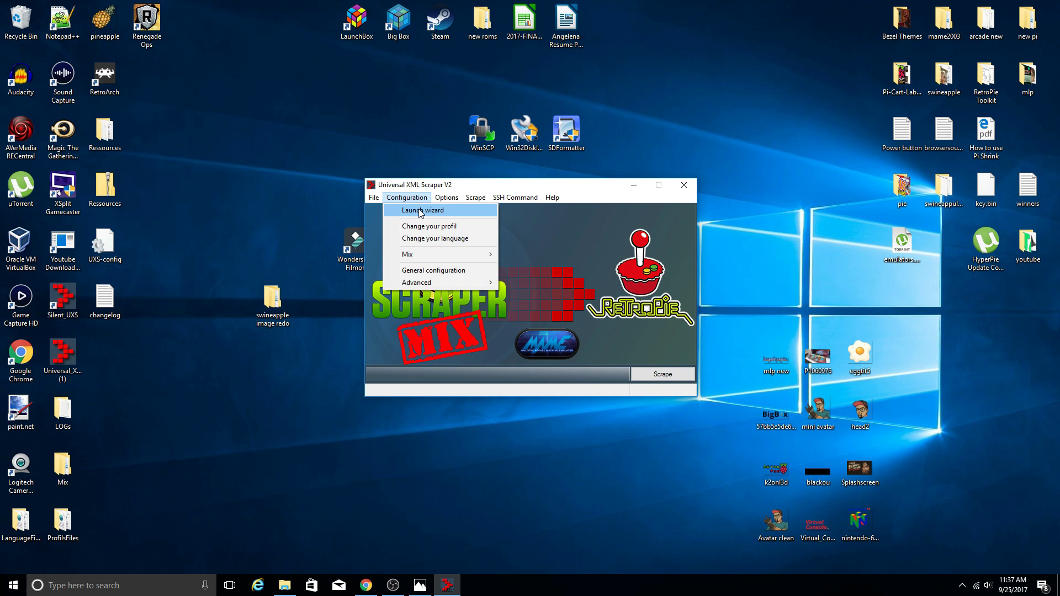
left_click(420, 213)
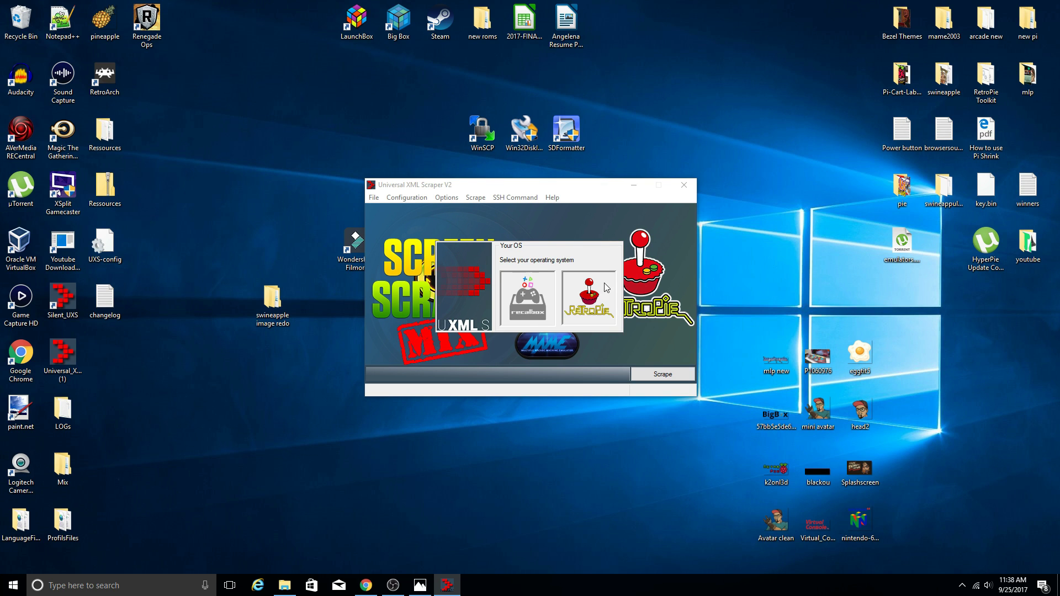
left_click(591, 308)
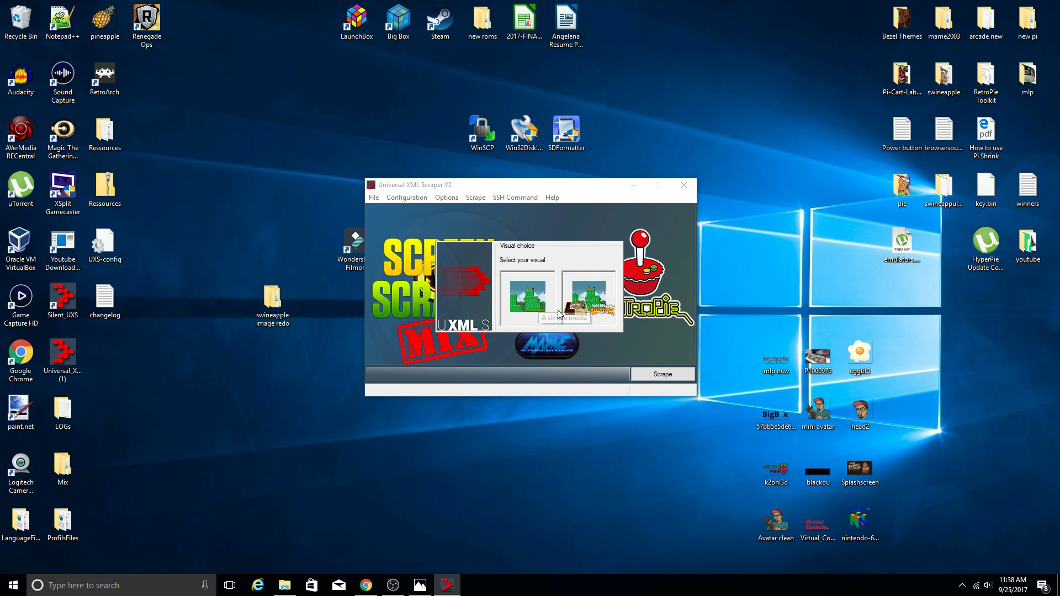
Choose the custom mix visual, compare Arcade (moon) and BigShot mixes, then save Standard (3img)
left_click(596, 309)
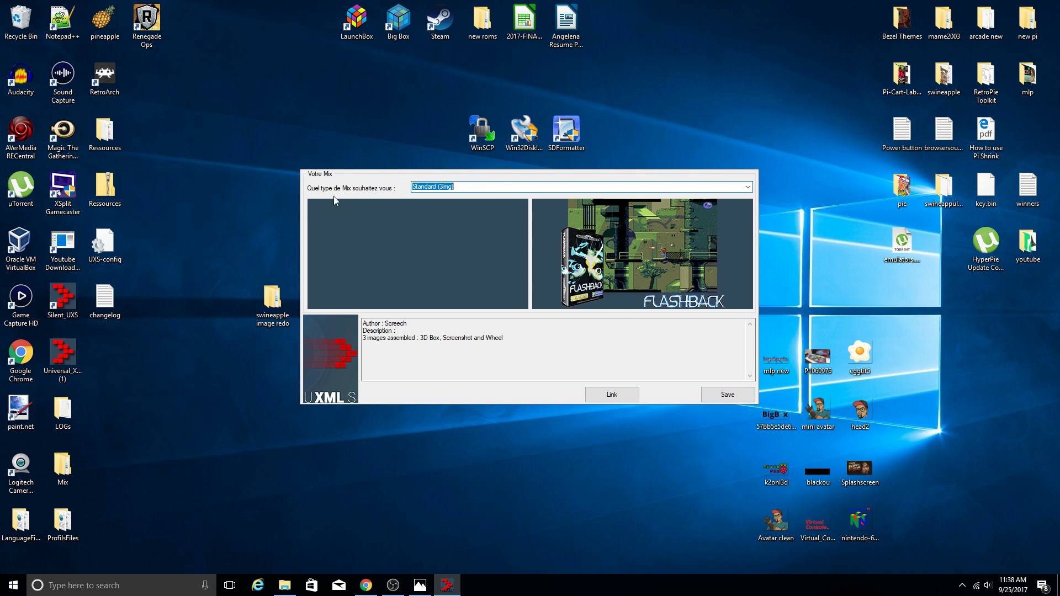
left_click(748, 187)
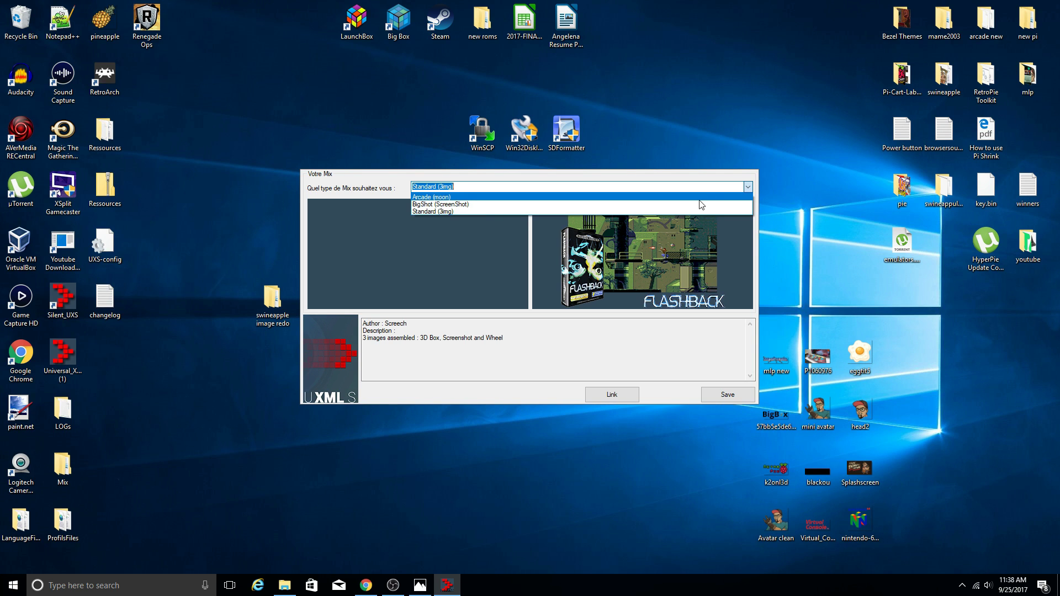
left_click(501, 198)
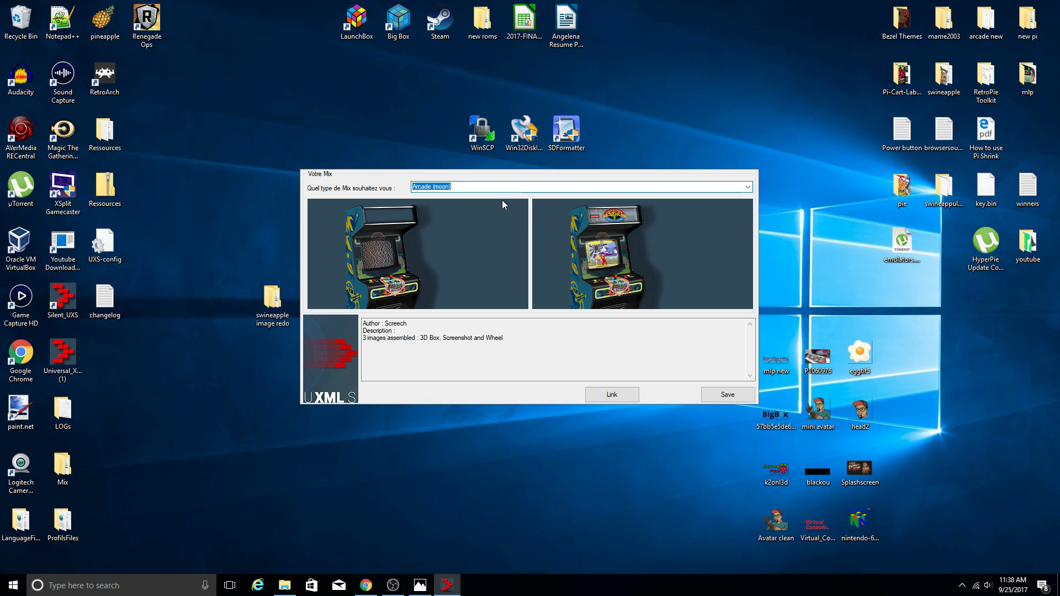
left_click(747, 187)
left_click(665, 204)
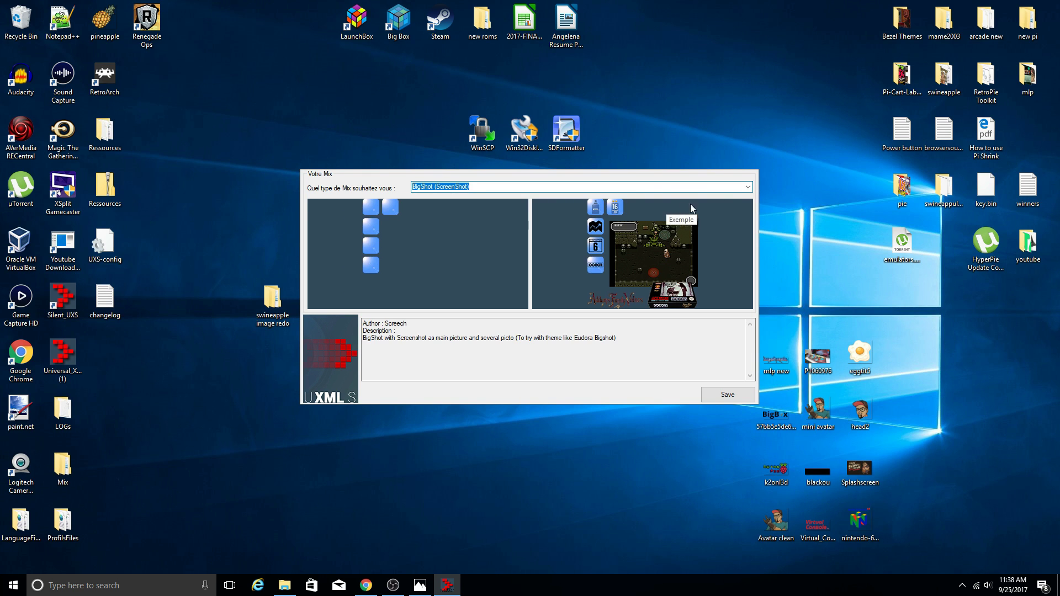
left_click(748, 186)
left_click(570, 211)
key("Up")
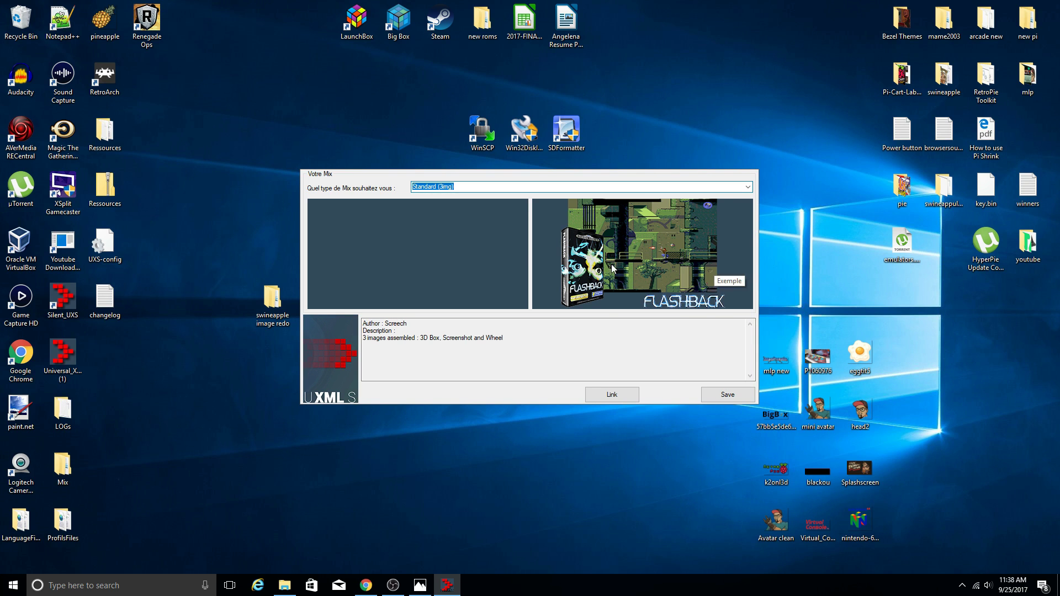
left_click(727, 395)
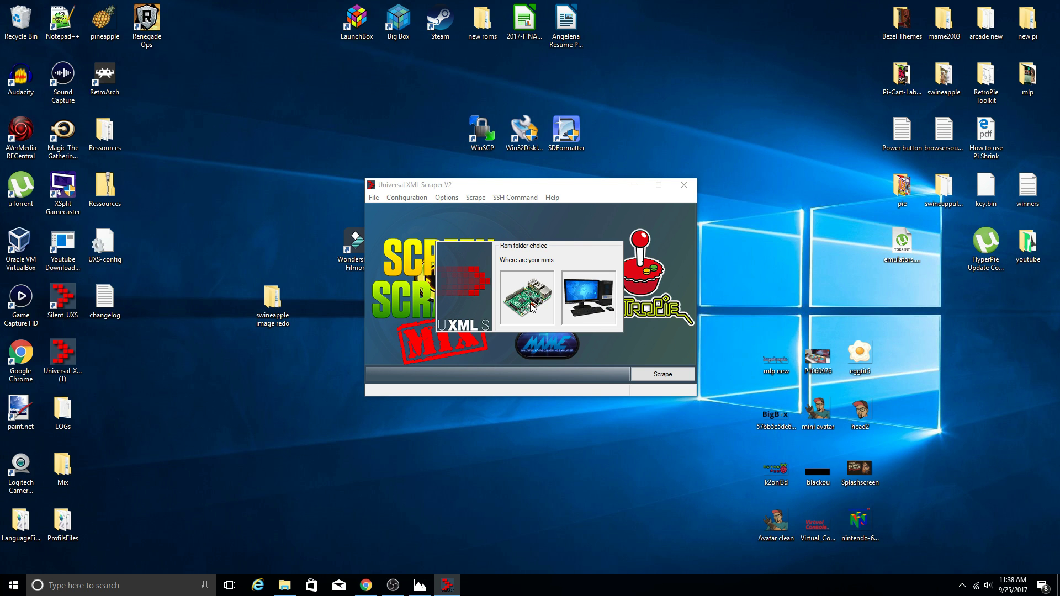
Choose local PC storage and select Desktop\swineapple image redo\roms as the ROM folder
left_click(592, 299)
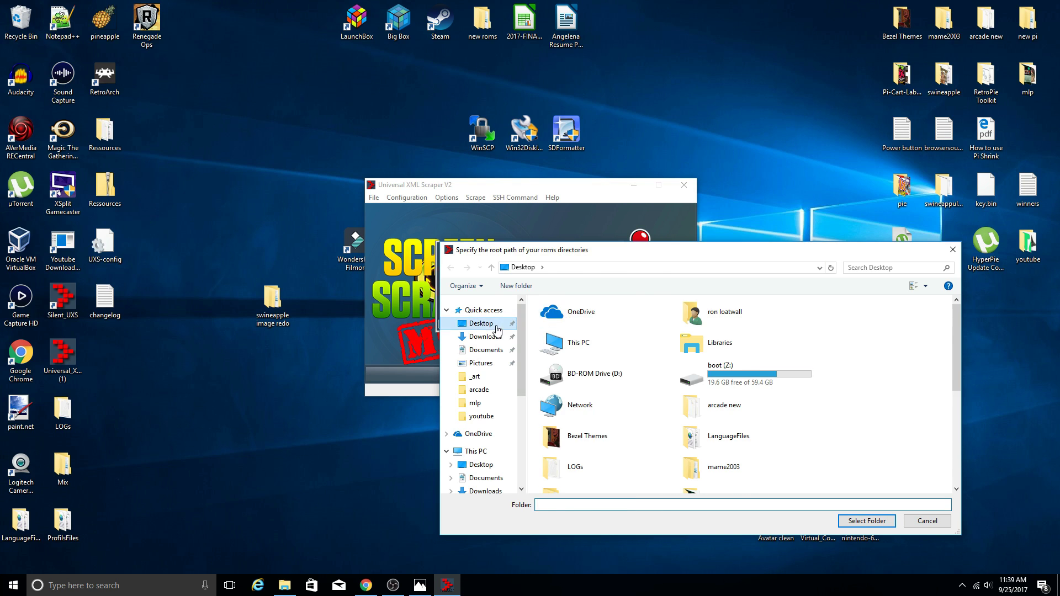
scroll(679, 364, "down", 1)
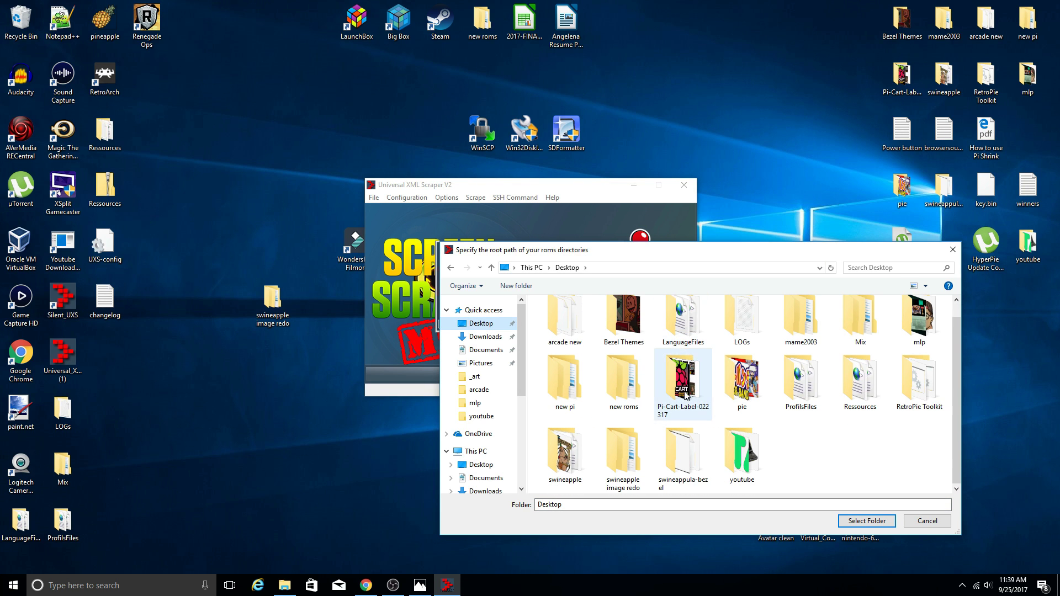
double_click(624, 450)
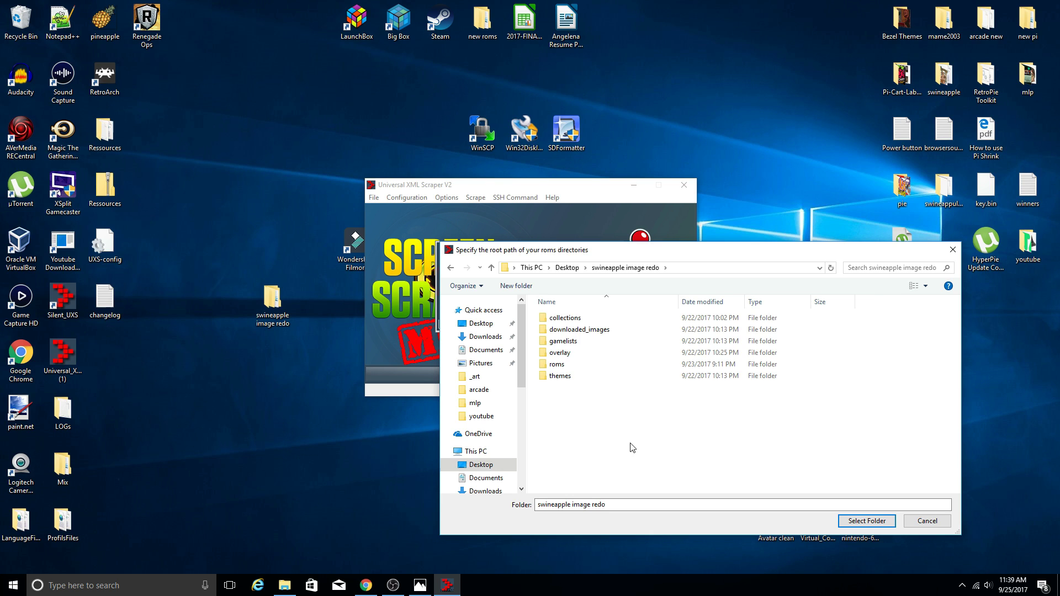
double_click(585, 367)
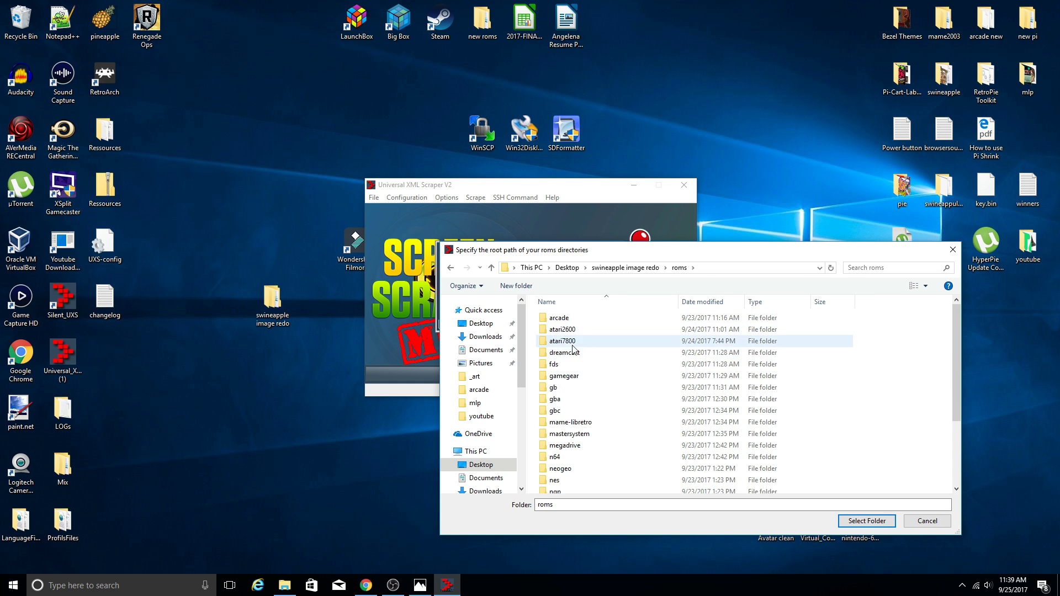
scroll(591, 425, "down", 3)
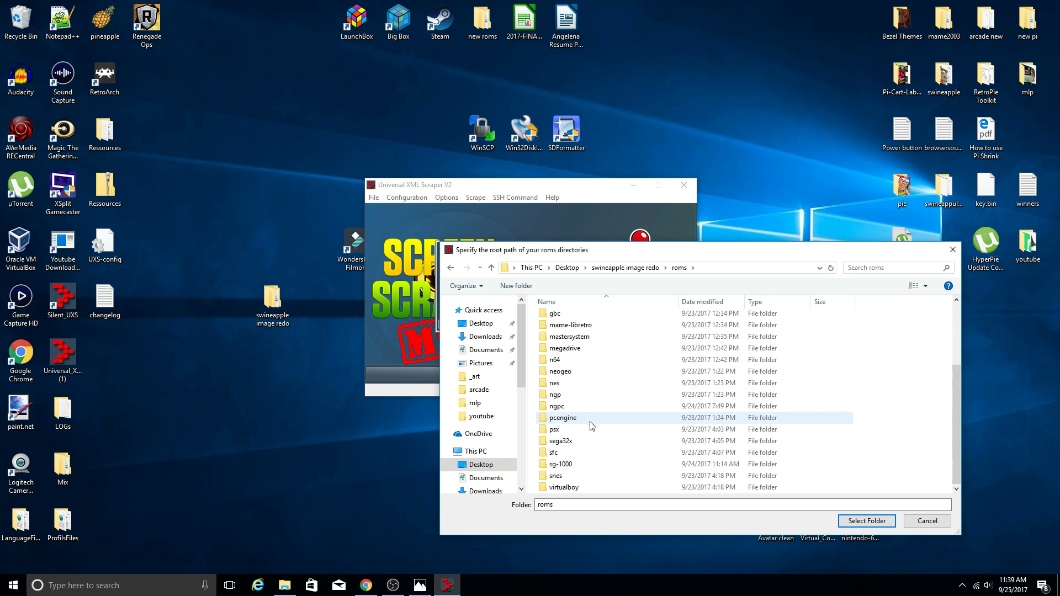
scroll(600, 446, "up", 3)
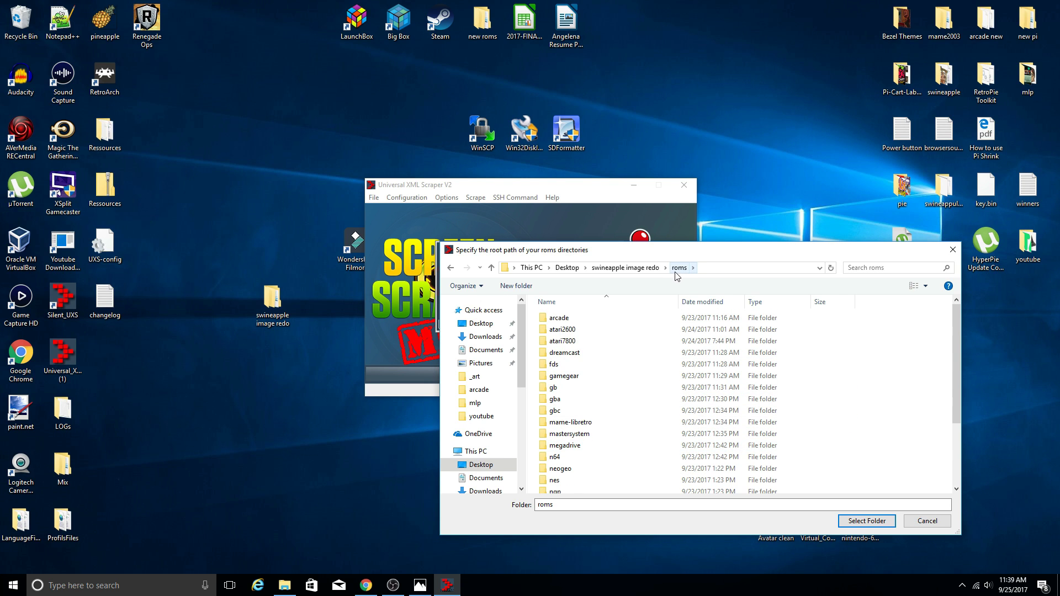
left_click(635, 268)
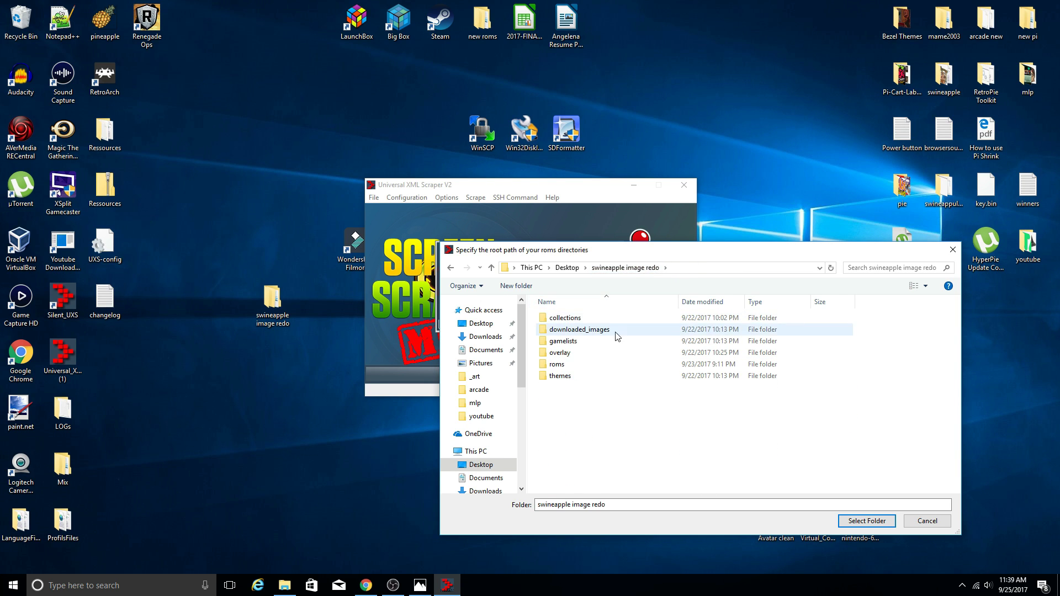
left_click(574, 367)
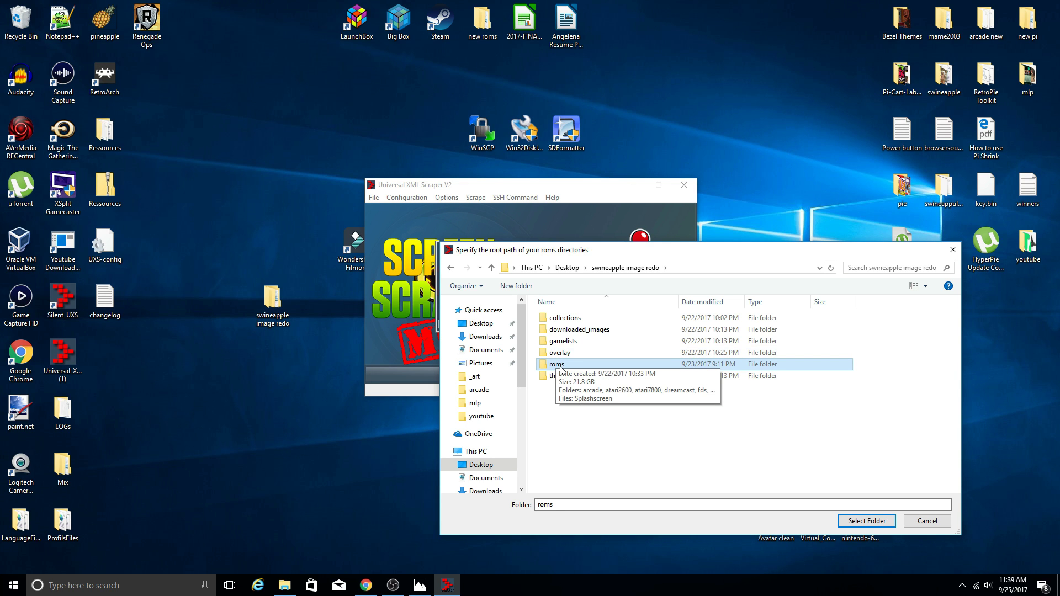
left_click(865, 521)
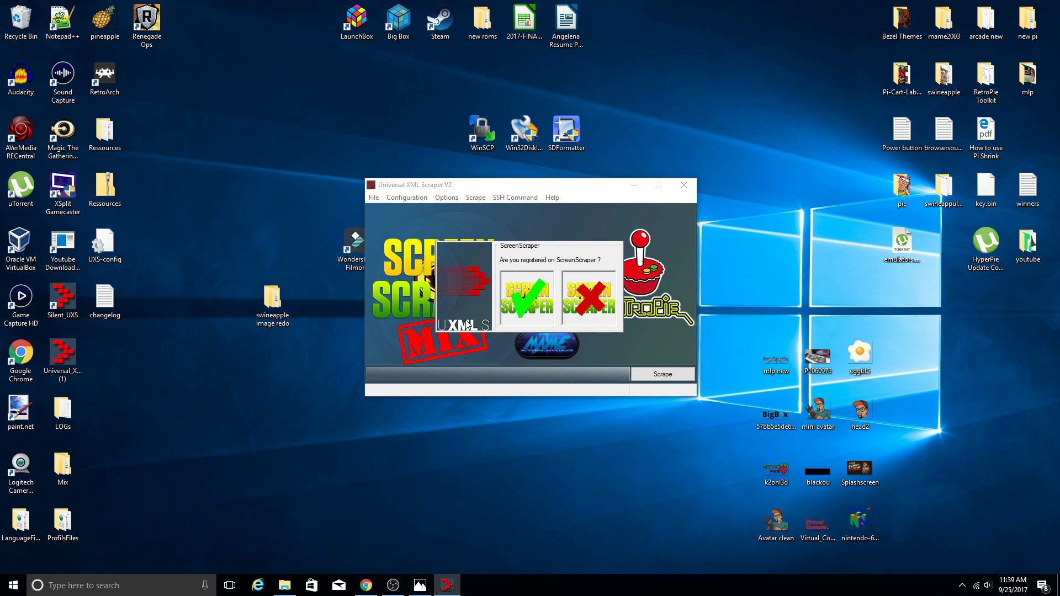
Confirm ScreenScraper registration and log in with the account's user id and password
left_click(530, 300)
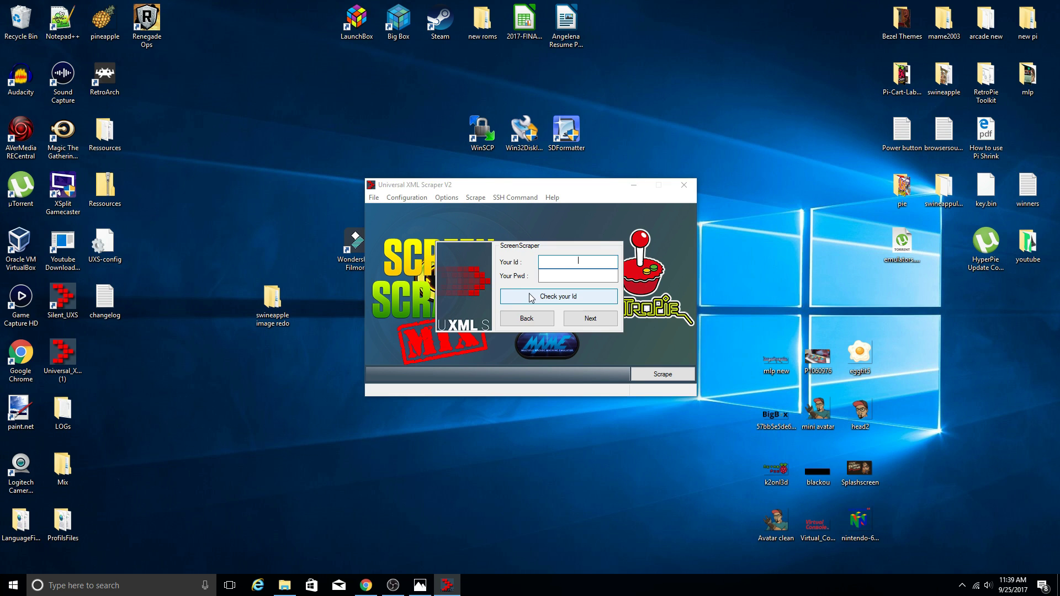
left_click(555, 263)
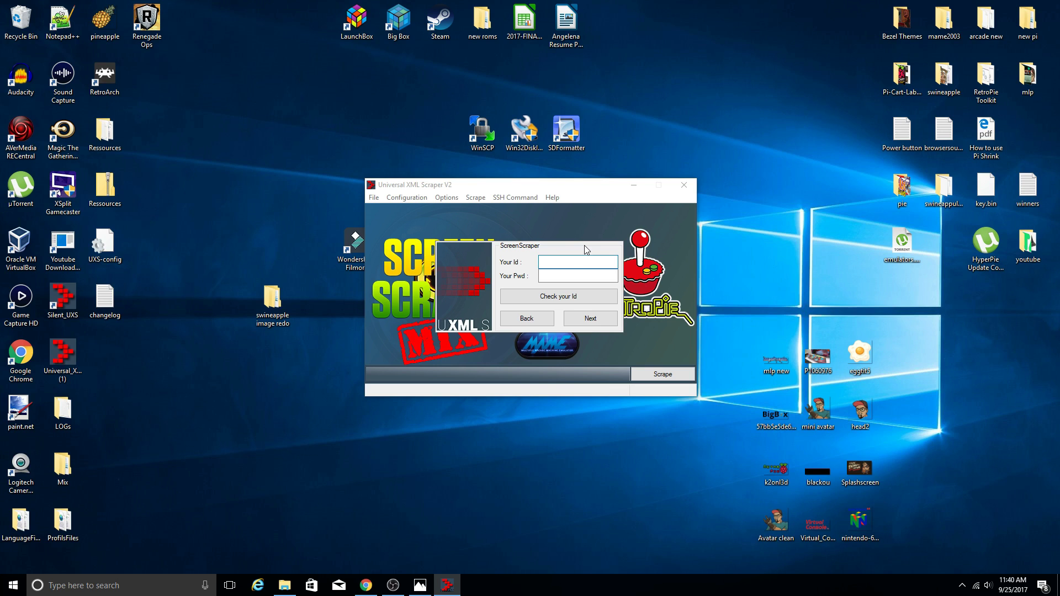
type("madlittlepixel")
key("Tab")
type("*********")
left_click(584, 323)
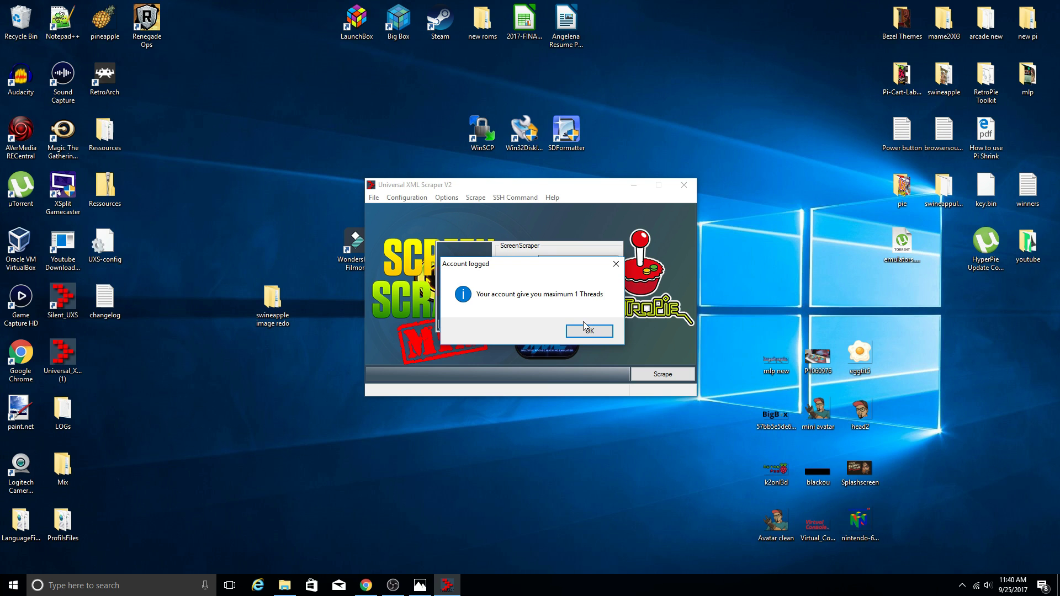
left_click(588, 333)
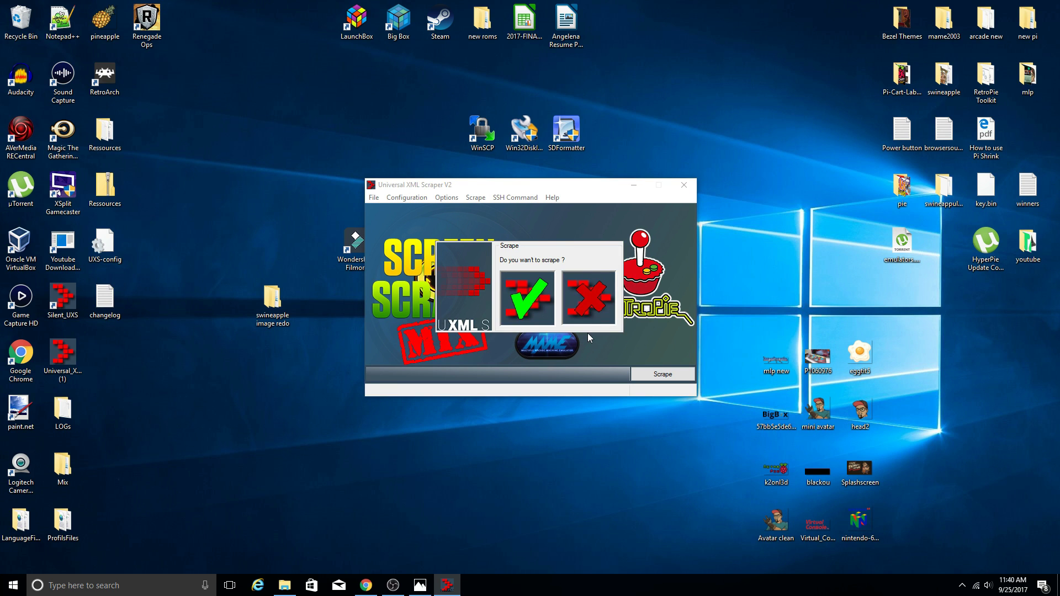
Agree to scrape and pick ngp as the system to scrape
left_click(534, 299)
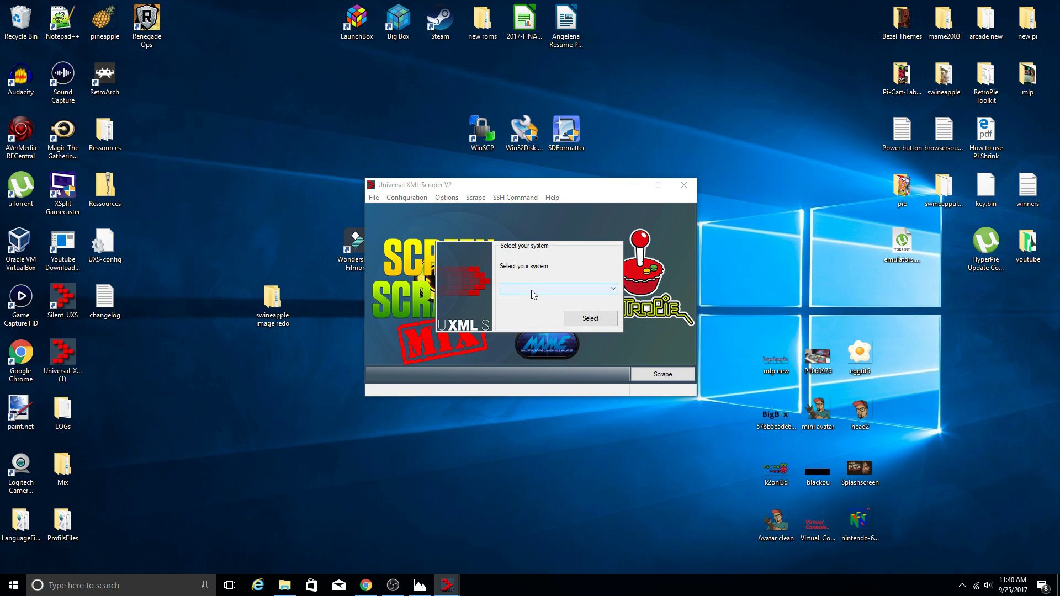
left_click(532, 290)
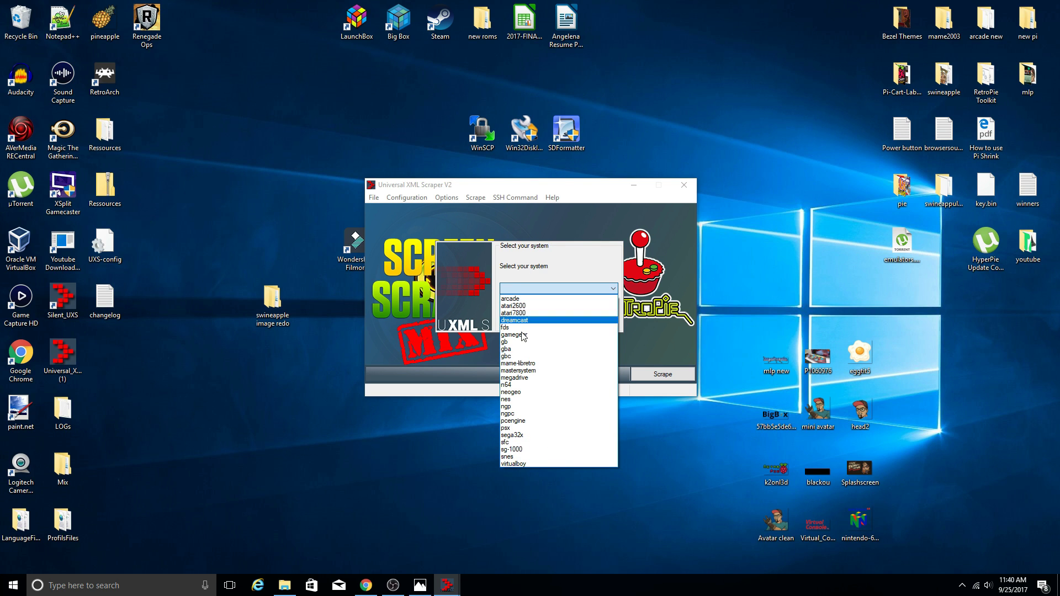
left_click(517, 407)
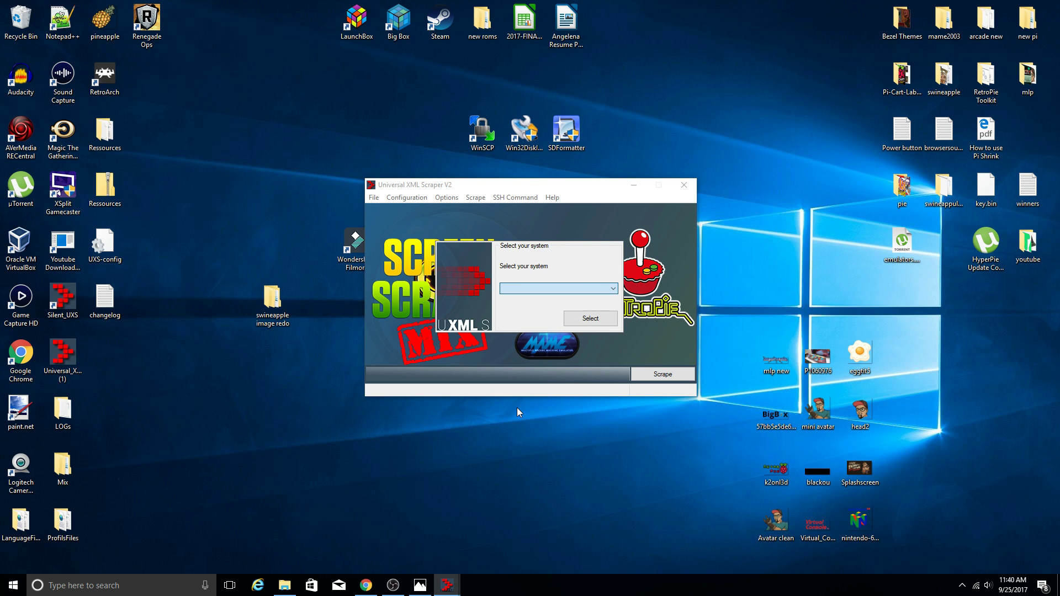
Run the ngp scrape, dismiss the results summary, then close Universal XML Scraper
left_click(579, 320)
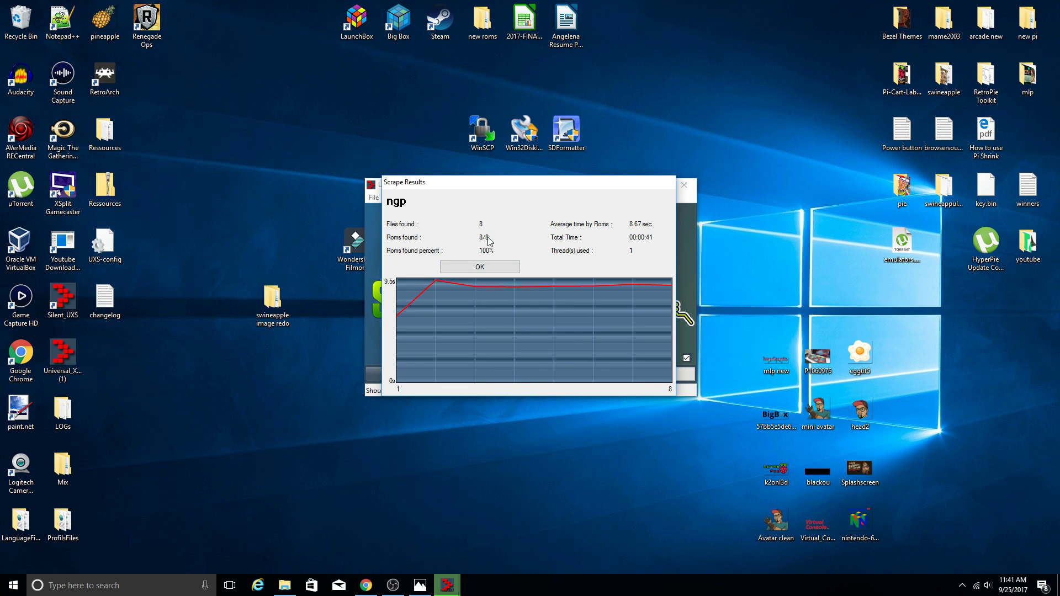
left_click(493, 269)
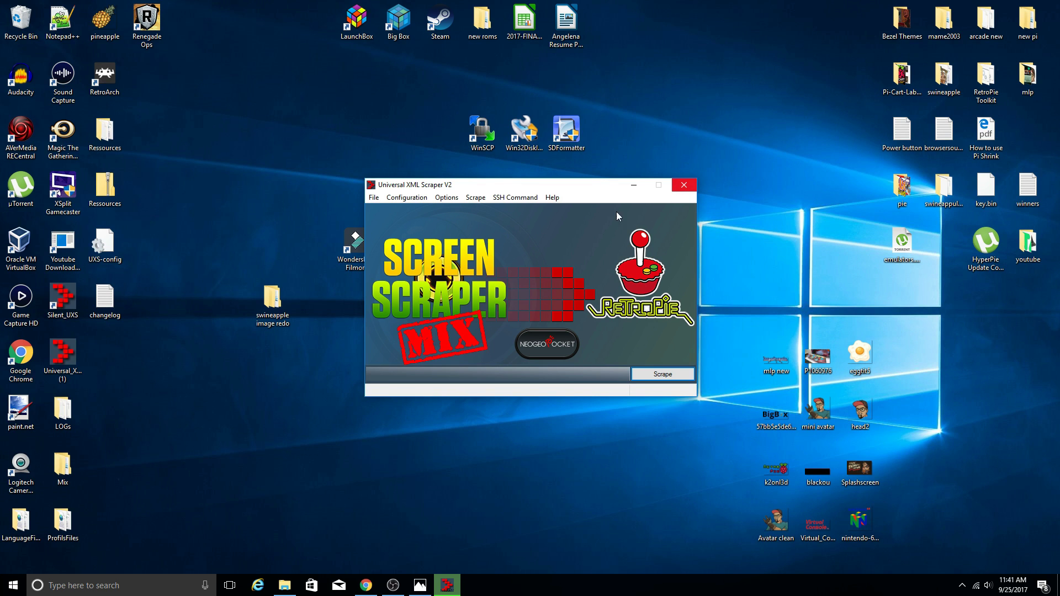
left_click(401, 198)
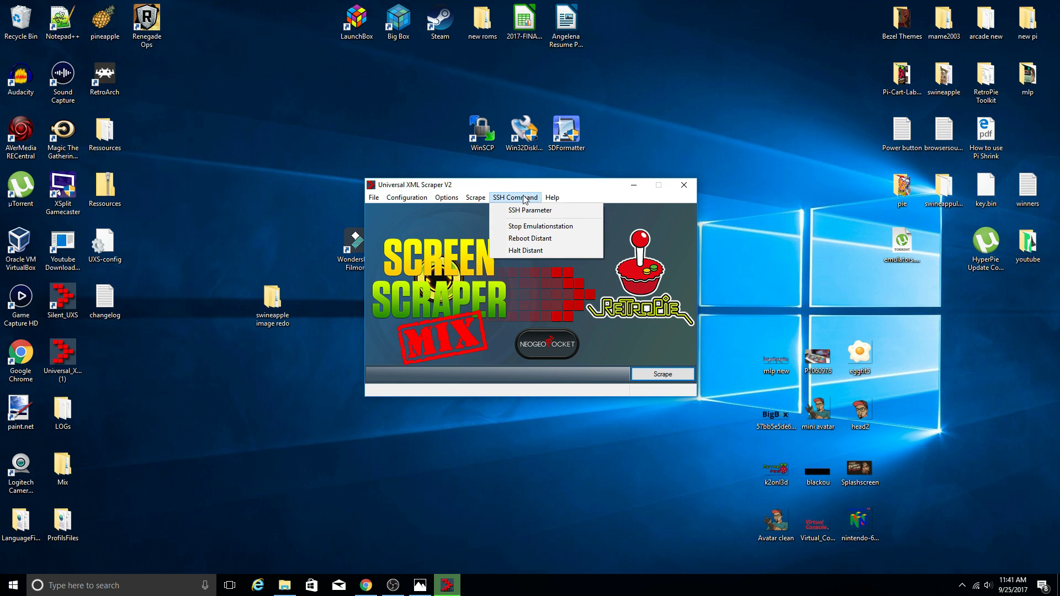
left_click(684, 186)
left_click(684, 186)
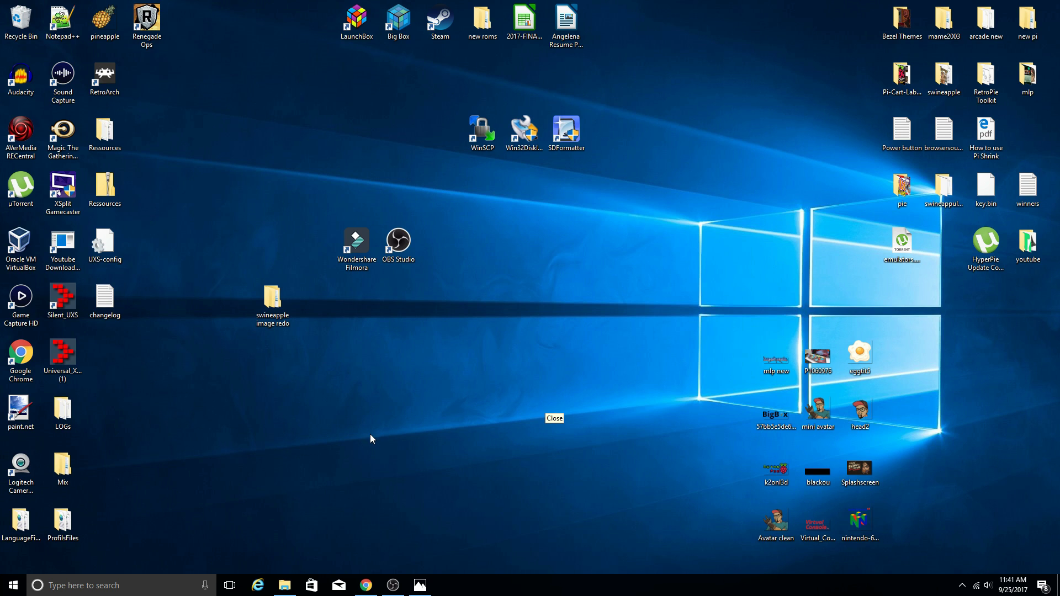
left_click(287, 588)
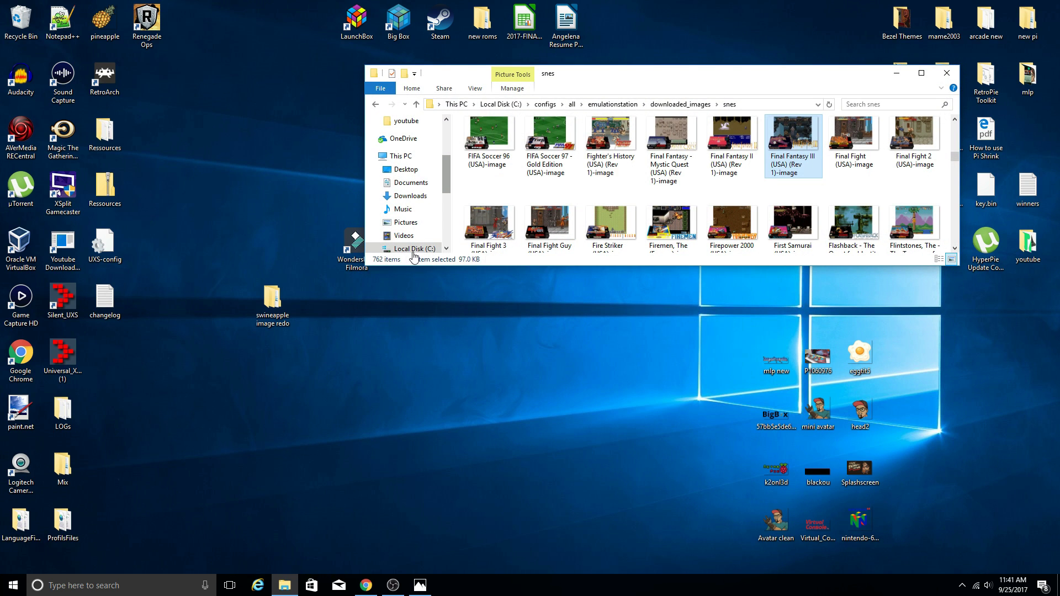
left_click(412, 251)
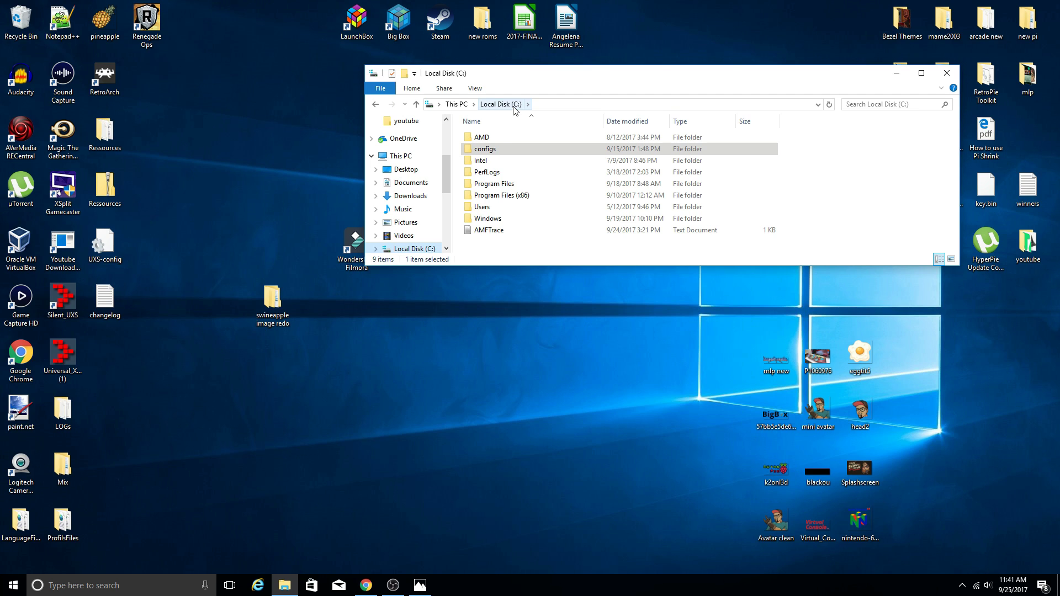
double_click(489, 150)
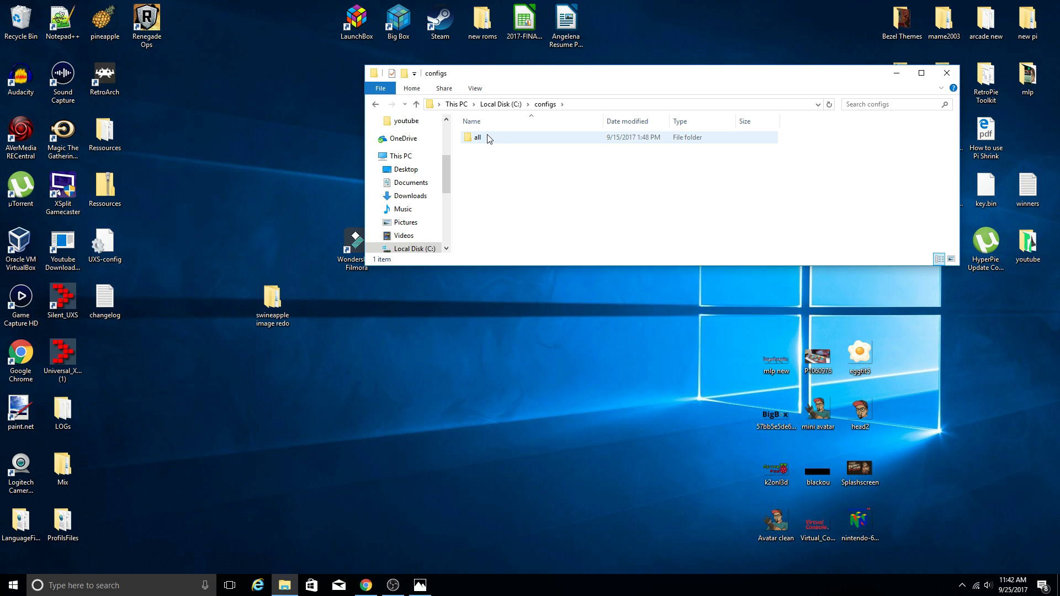
double_click(489, 137)
double_click(495, 138)
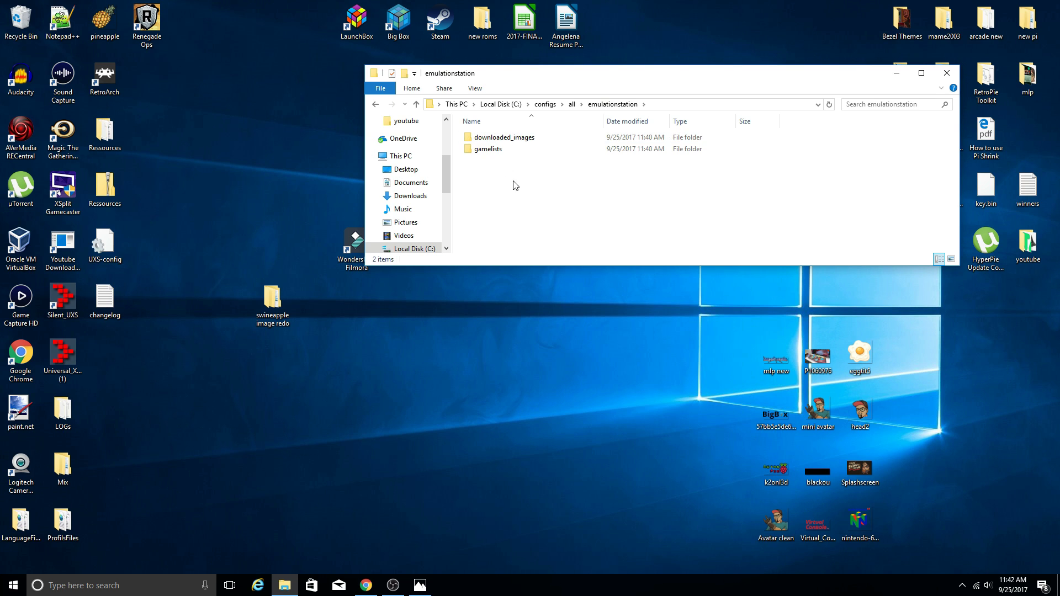
double_click(494, 138)
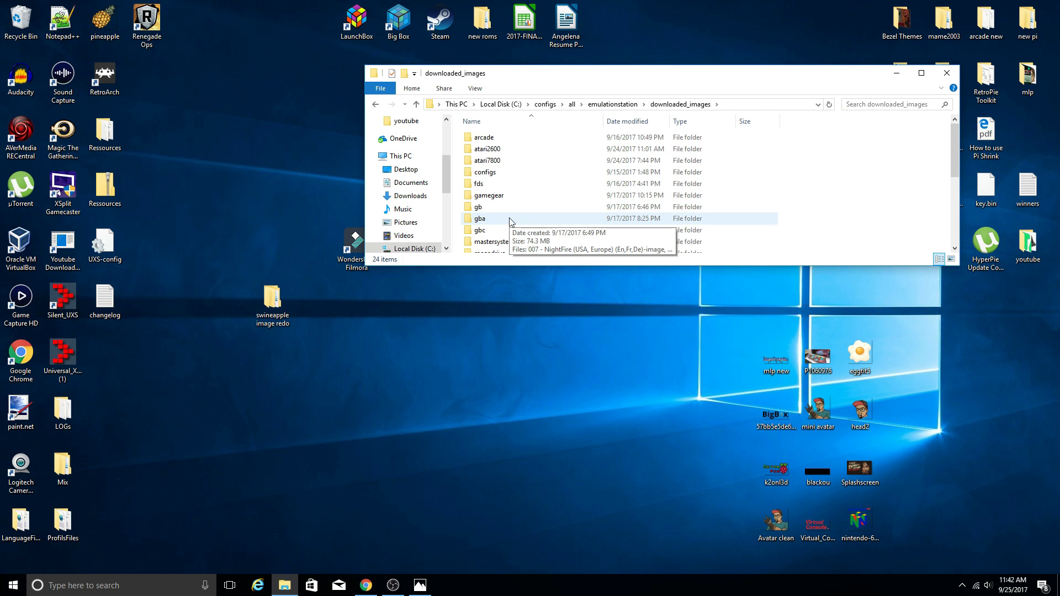
left_click(589, 105)
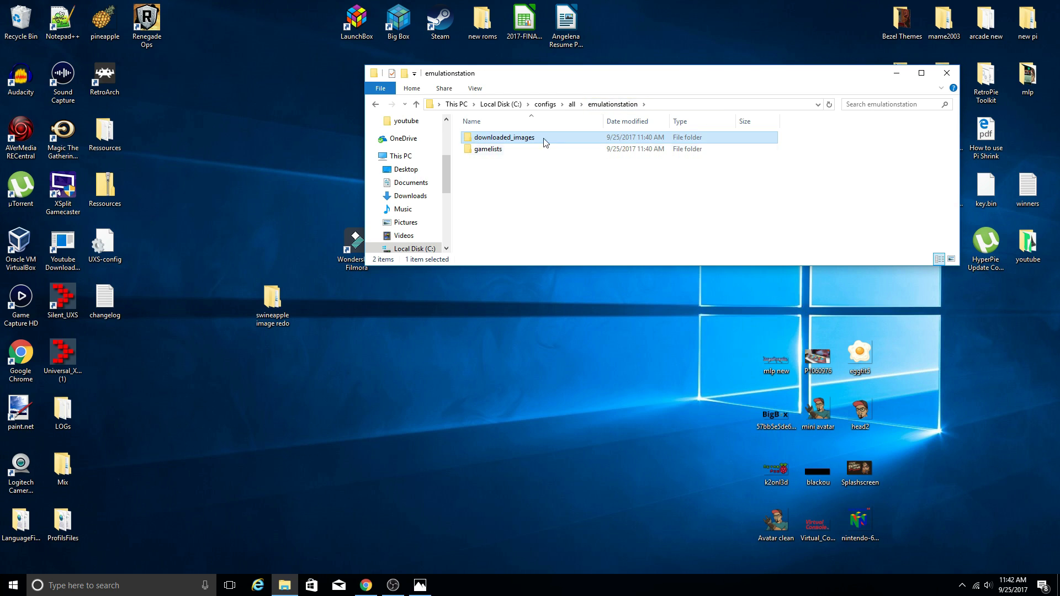
double_click(544, 149)
scroll(513, 172, "down", 2)
scroll(513, 172, "down", 1)
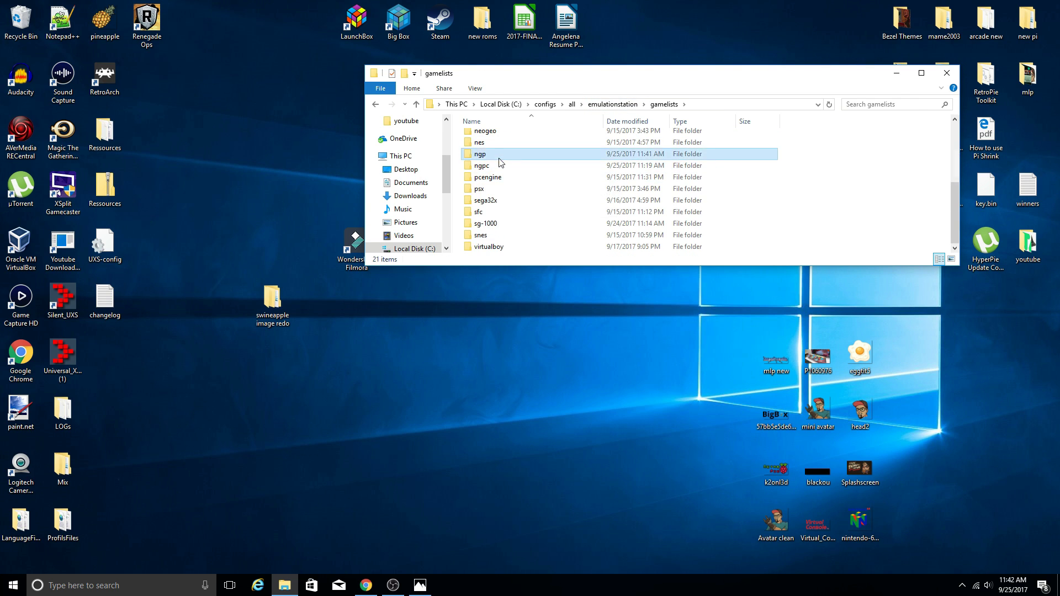
double_click(505, 162)
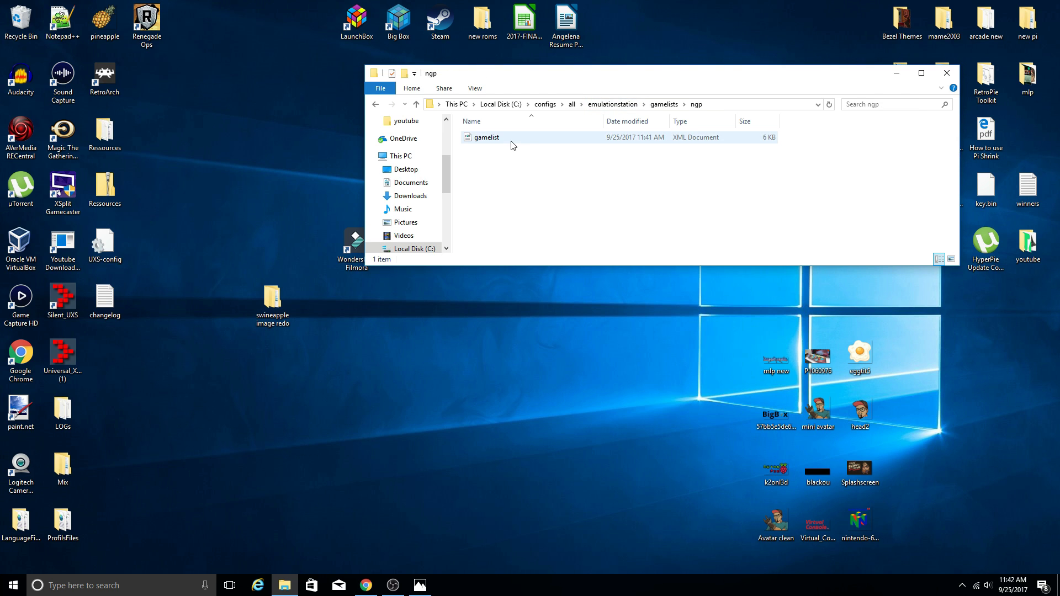
left_click(946, 74)
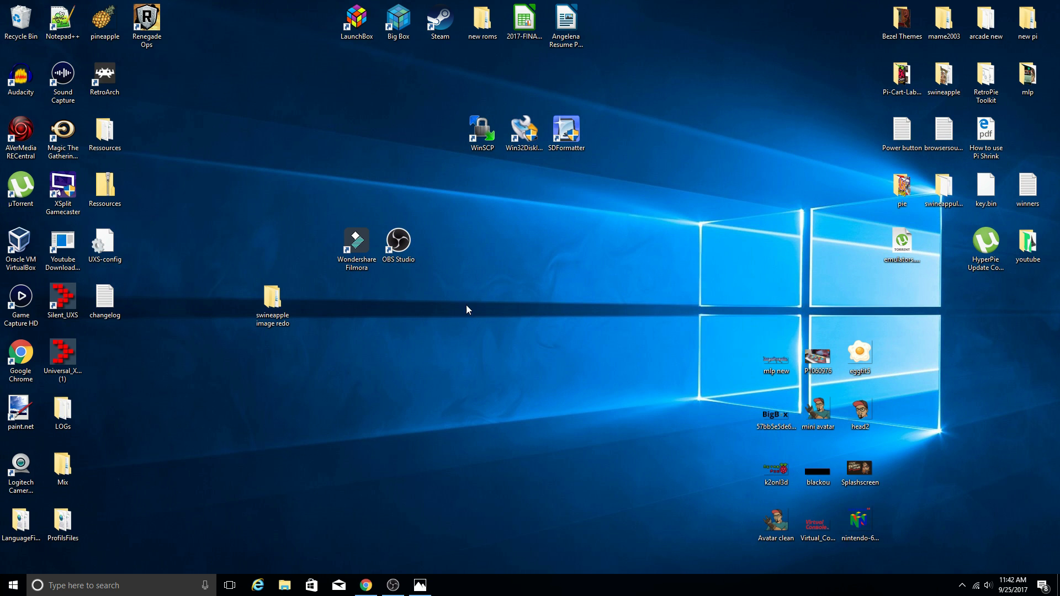
Launch WinSCP and log in over SFTP to host retropie with the Pi's user name and password
double_click(478, 127)
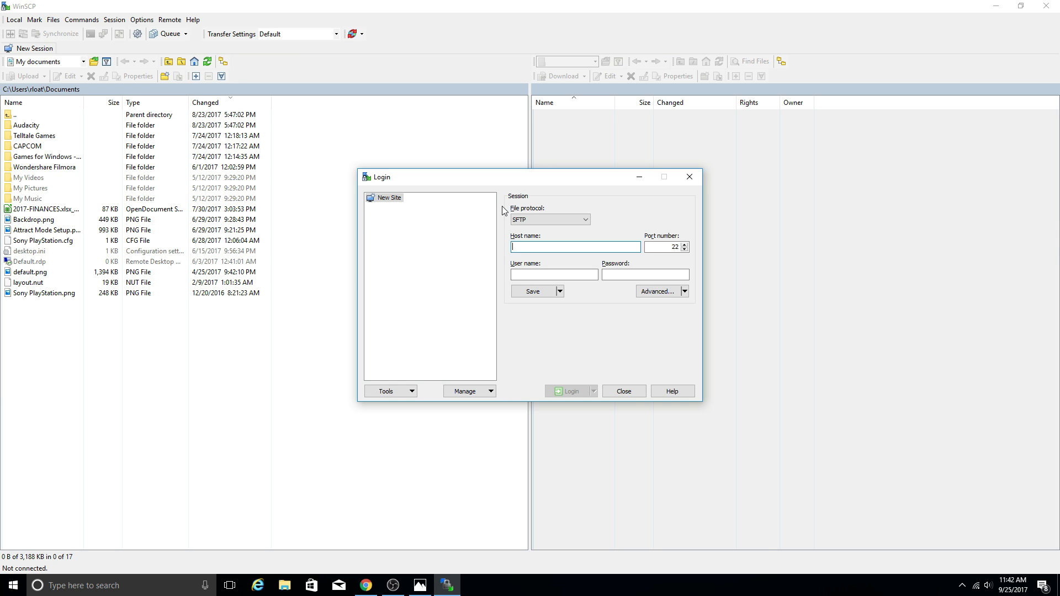
type("retropie")
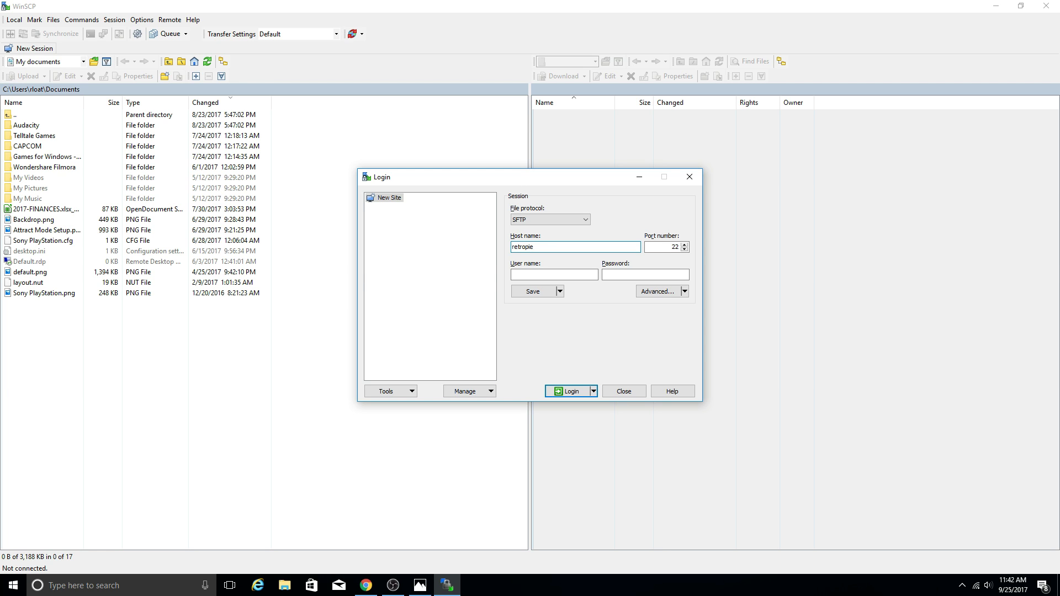
key("Tab")
key("Tab")
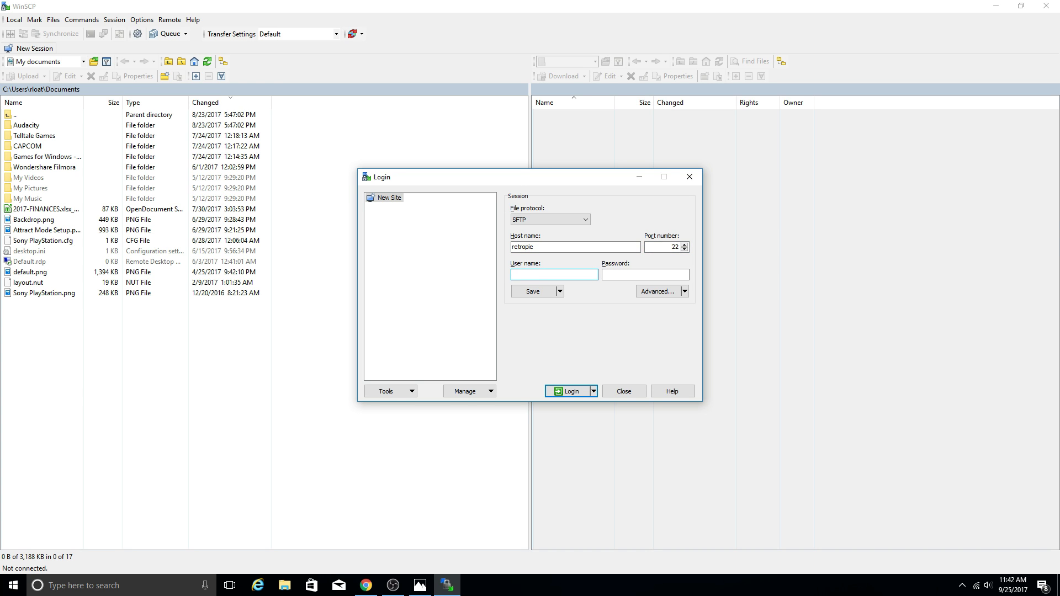
type("pi")
key("Tab")
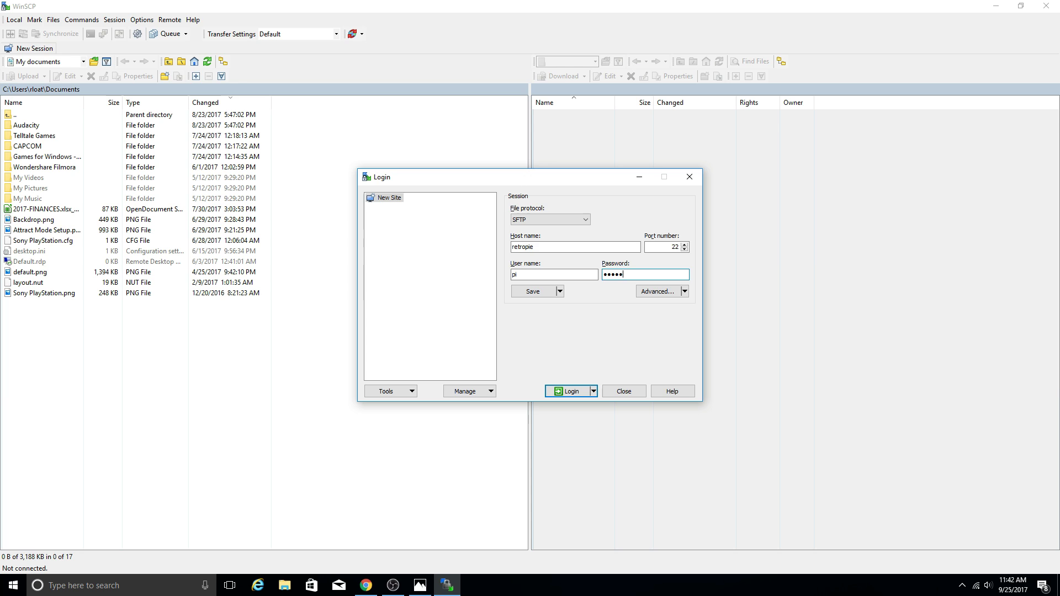
key("BackSpace")
key("BackSpace")
key("BackSpace")
key("BackSpace")
key("BackSpace")
key("Return")
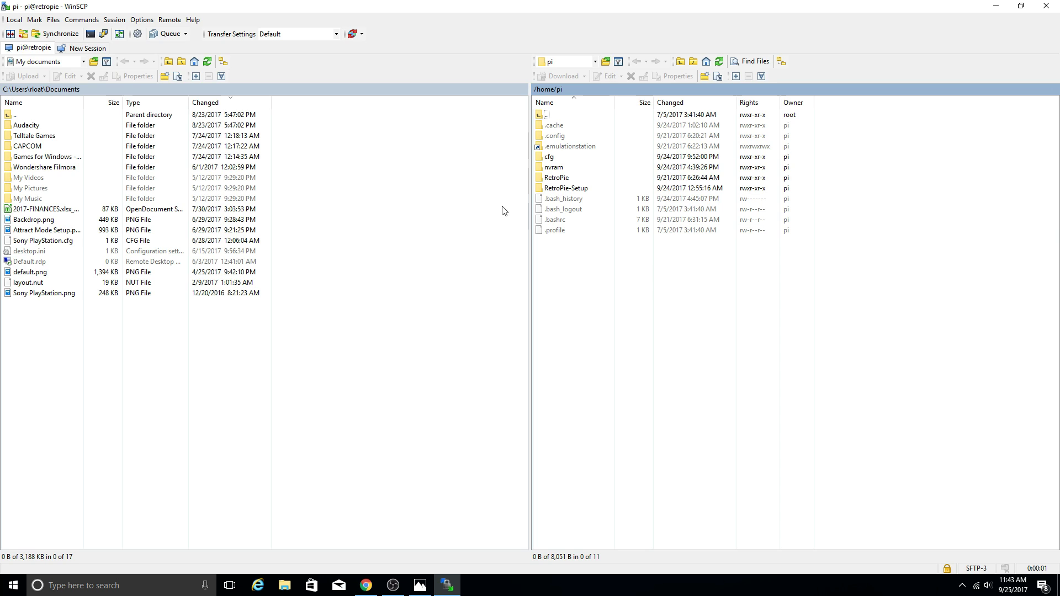
Browse locally to C:\configs\all\emulationstation and open the Pi's .emulationstation config folder
left_click(5, 90)
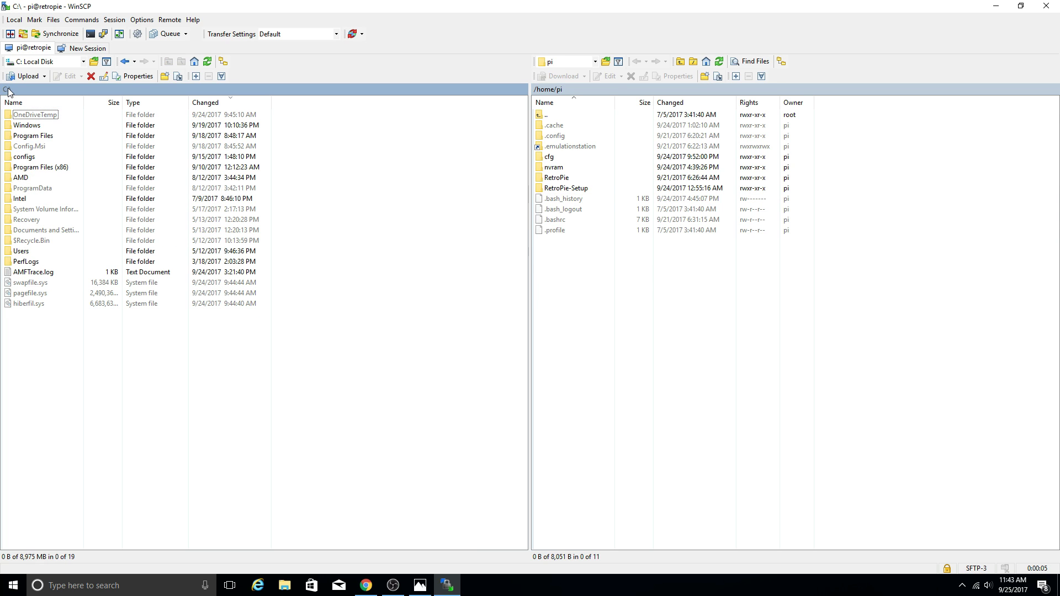
double_click(35, 157)
double_click(21, 125)
double_click(26, 126)
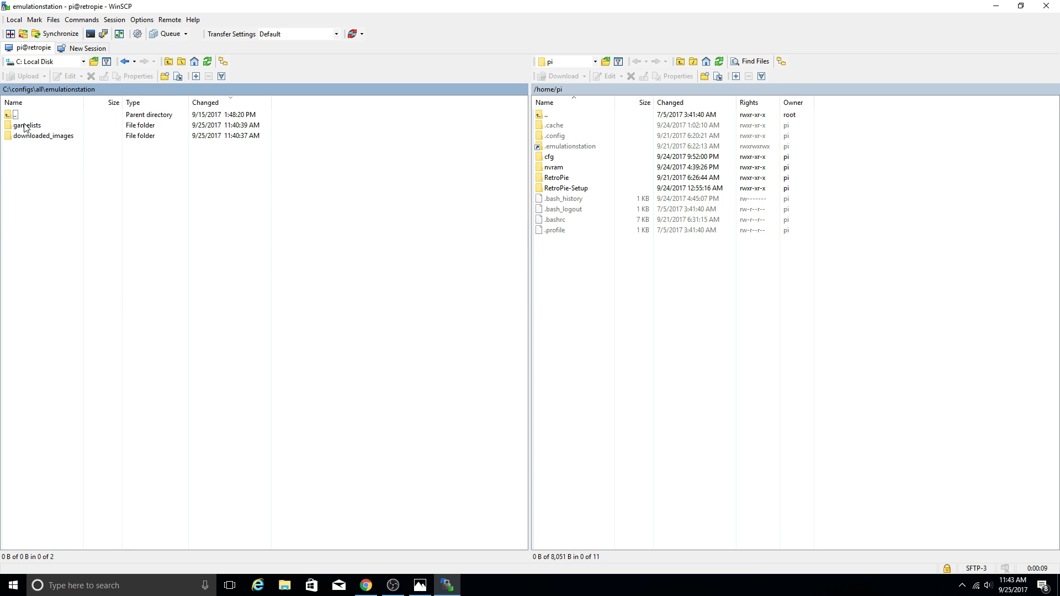
double_click(26, 135)
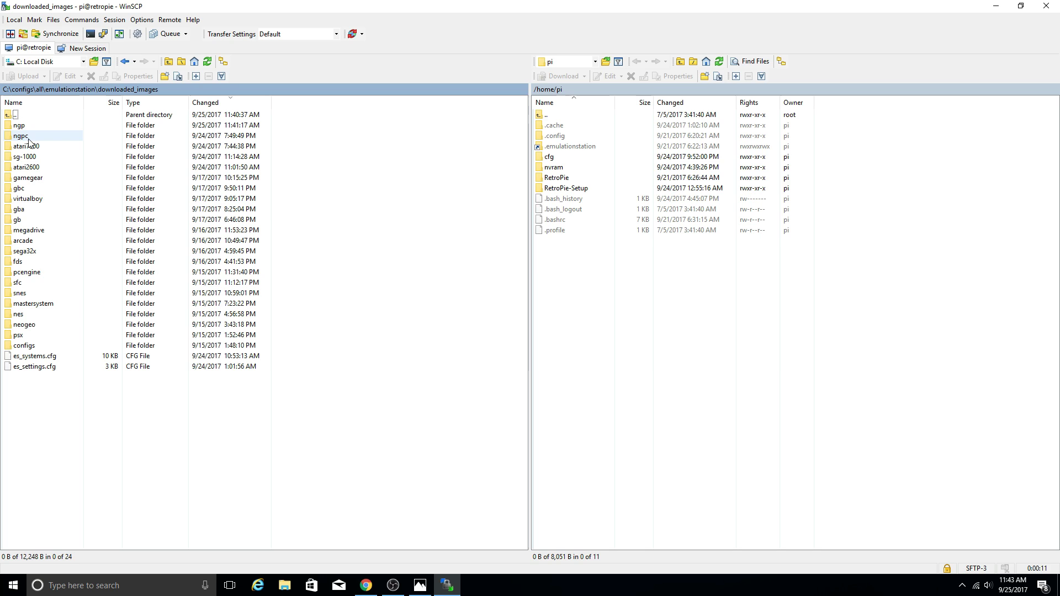
double_click(11, 114)
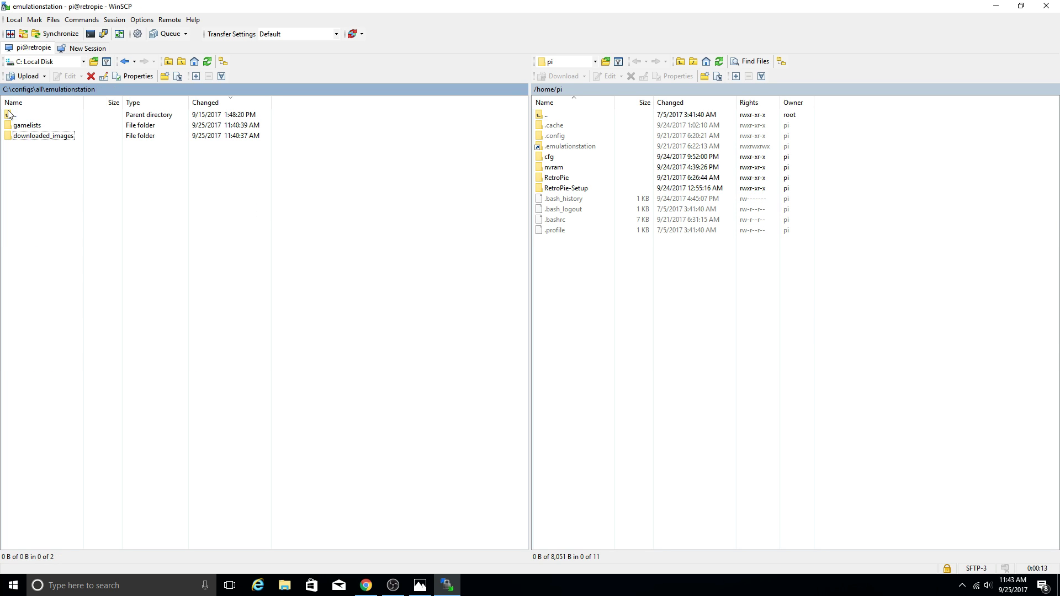
left_click_drag(39, 172, 21, 119)
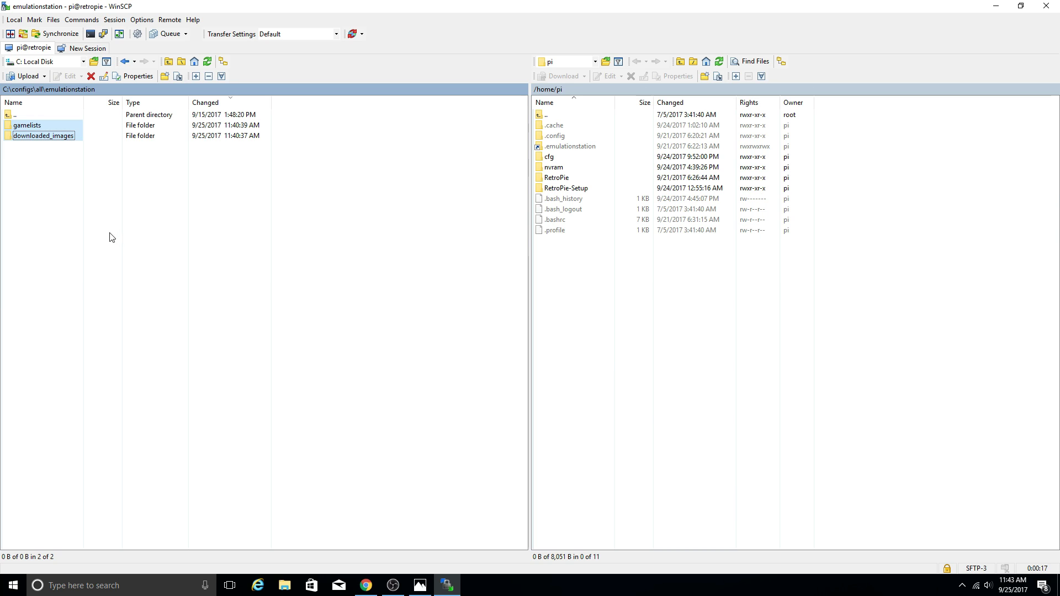
left_click(64, 220)
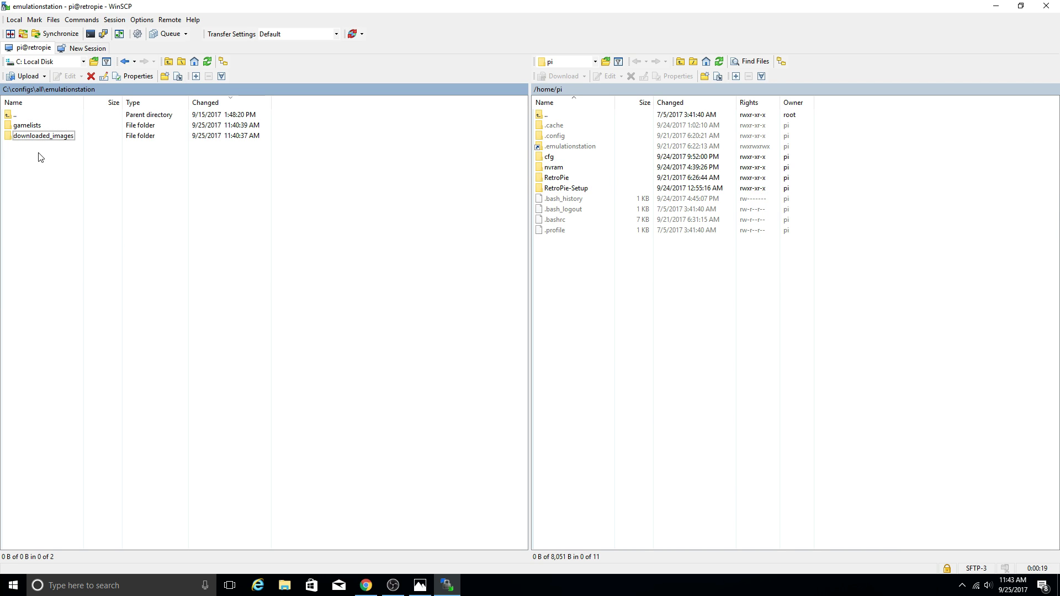
double_click(25, 125)
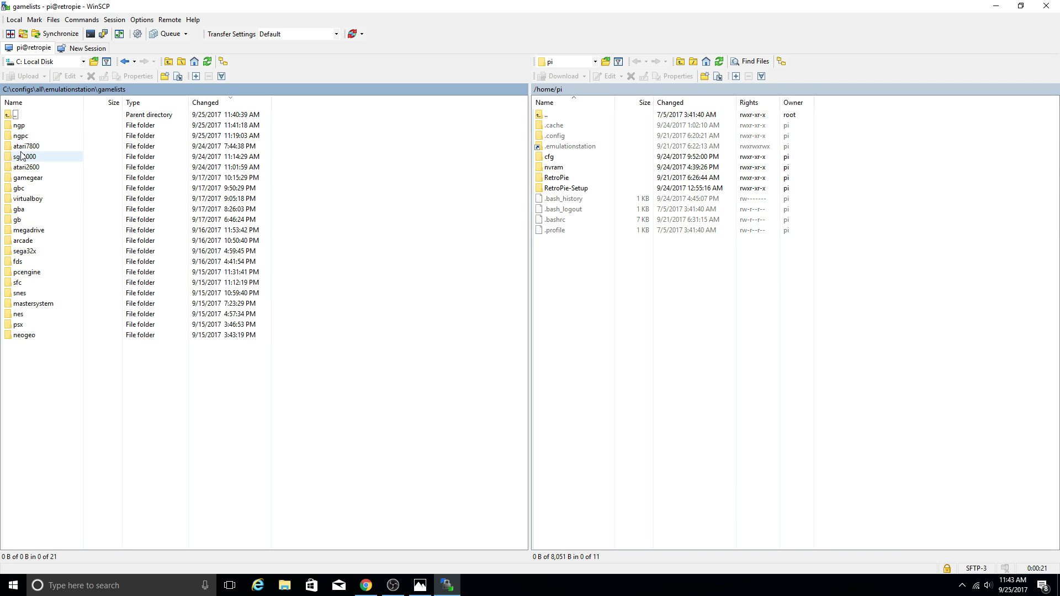
double_click(5, 116)
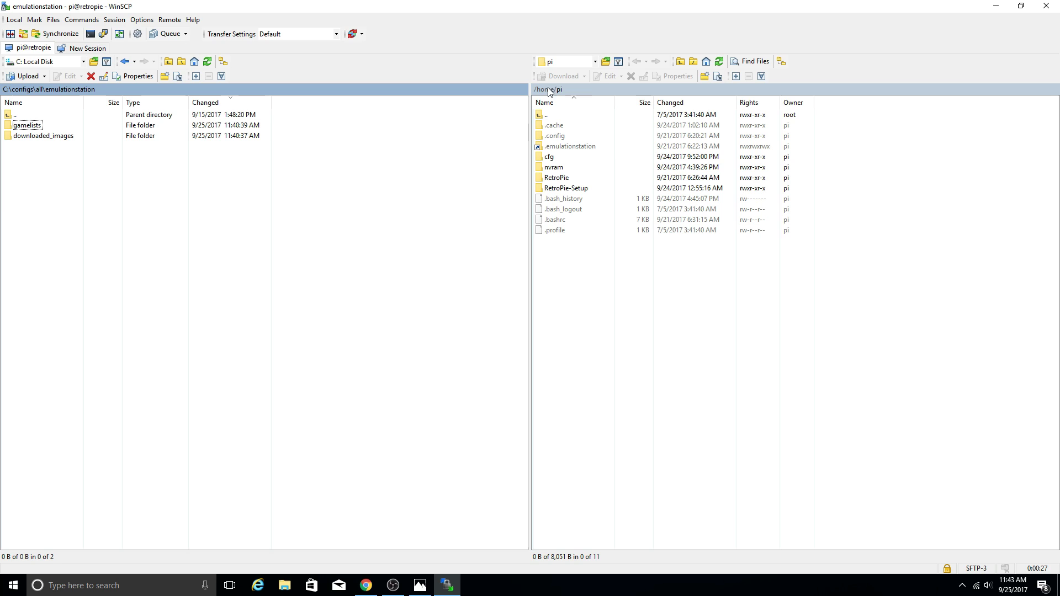
double_click(570, 148)
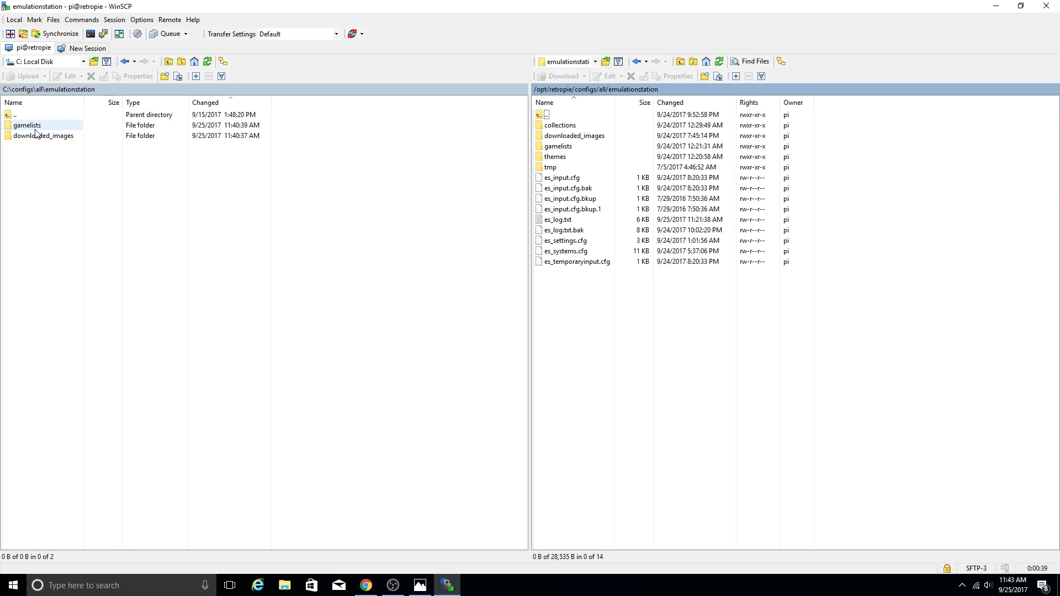
Browse into the downloaded_images folders on the PC and the Pi, selecting the local ngp images
left_click_drag(28, 215, 23, 121)
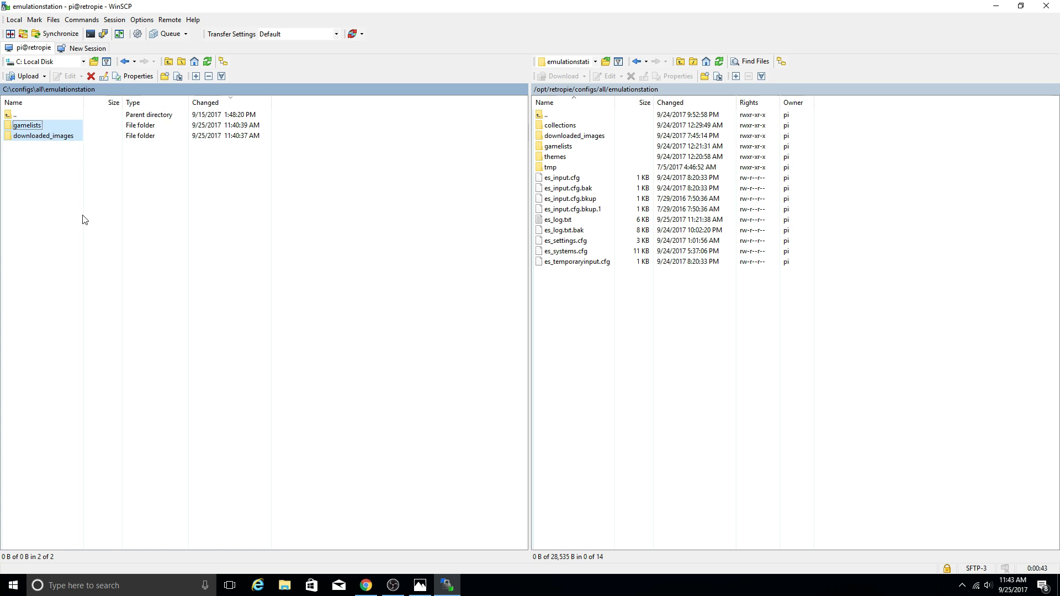
left_click(20, 197)
double_click(49, 136)
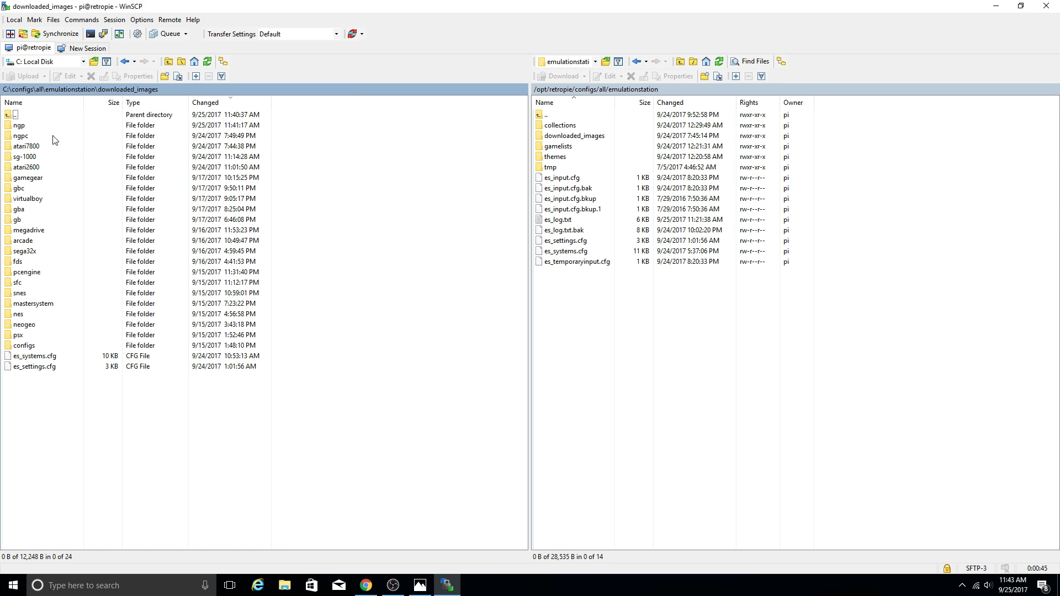
double_click(584, 137)
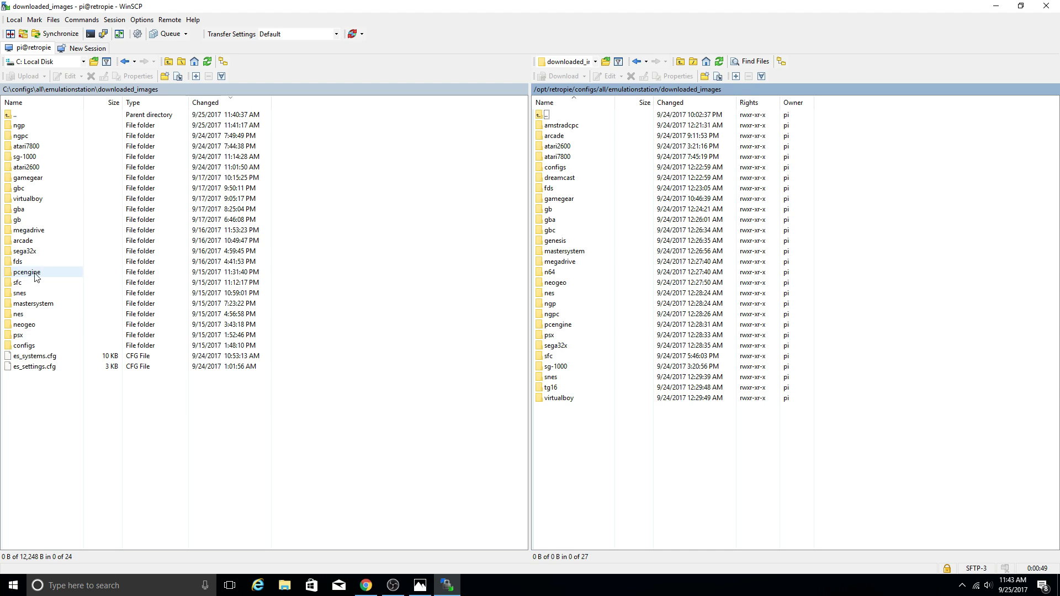
left_click(21, 126)
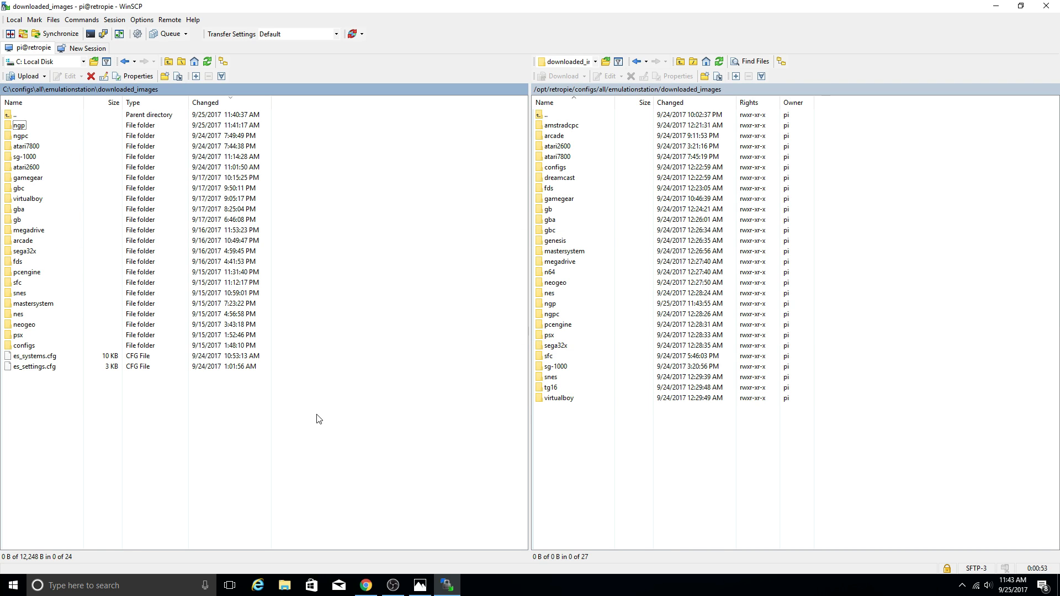
Copy the local ngp gamelist.xml into the Pi's gamelists/ngp folder
left_click(632, 91)
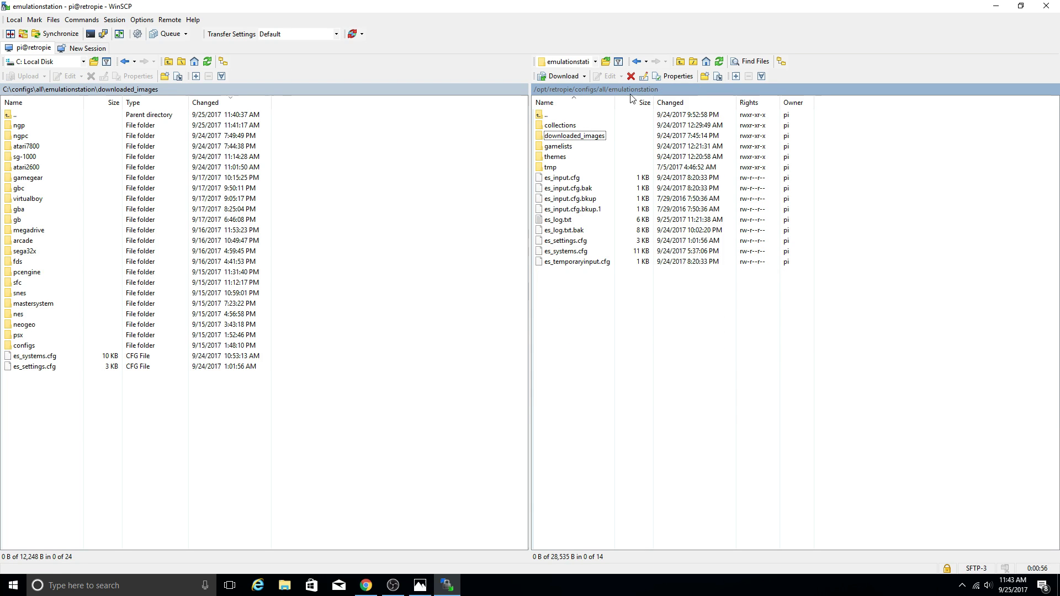
double_click(557, 147)
double_click(33, 114)
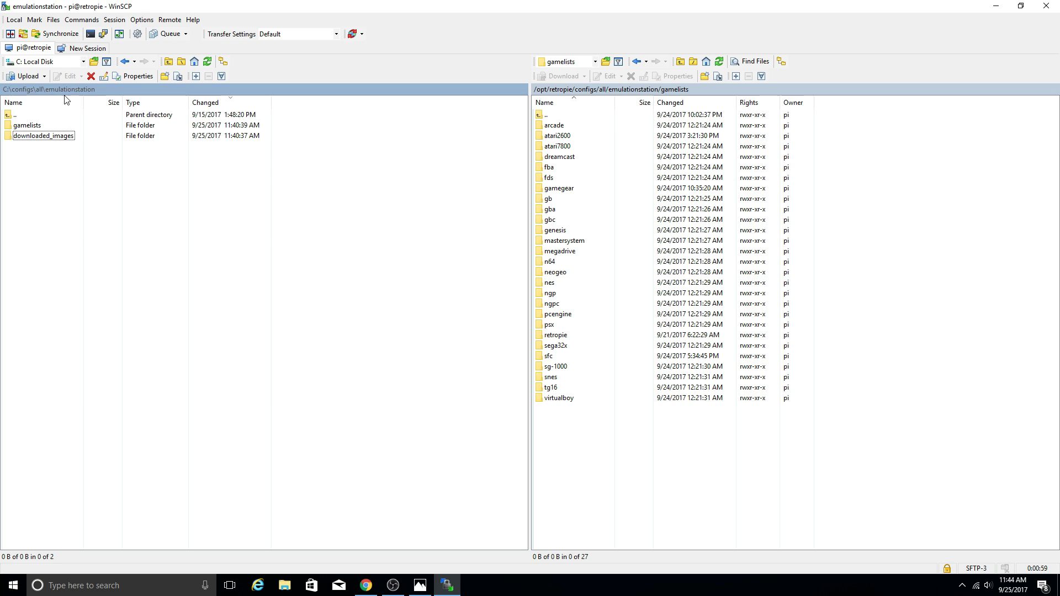
left_click(47, 125)
double_click(45, 127)
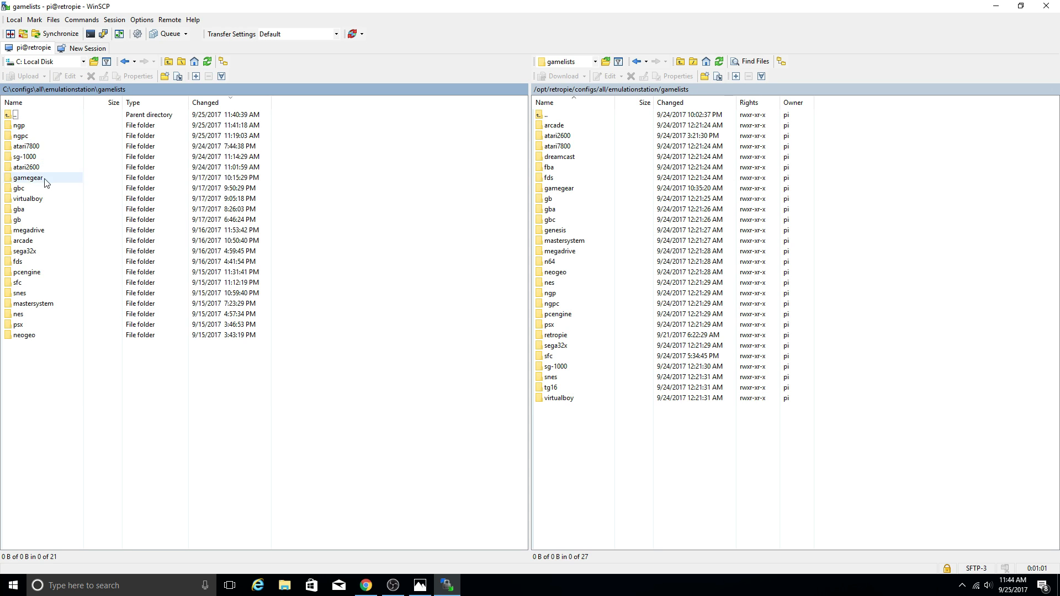
double_click(34, 126)
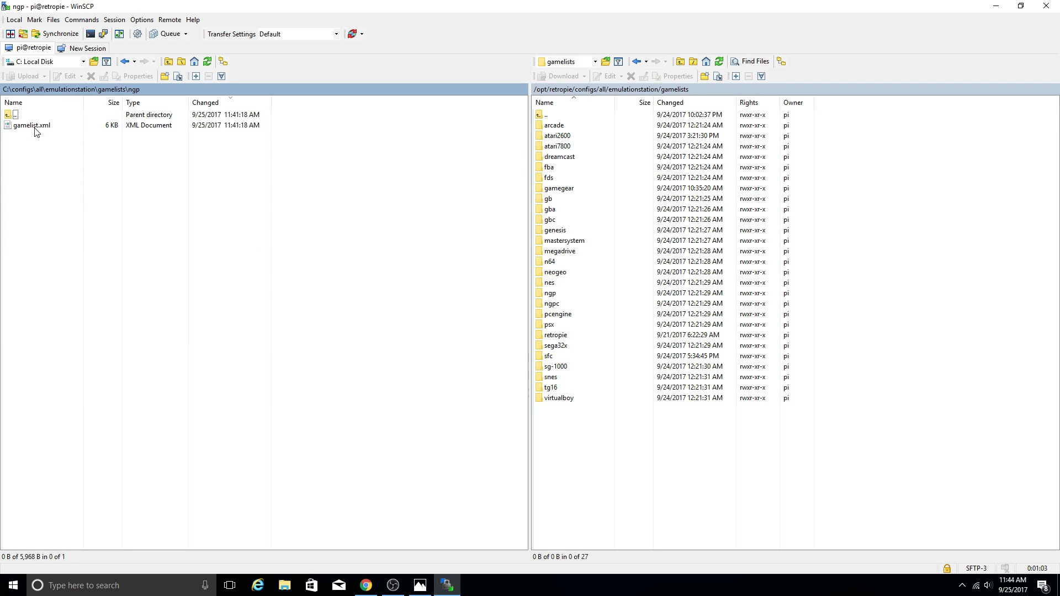
left_click_drag(35, 131, 568, 299)
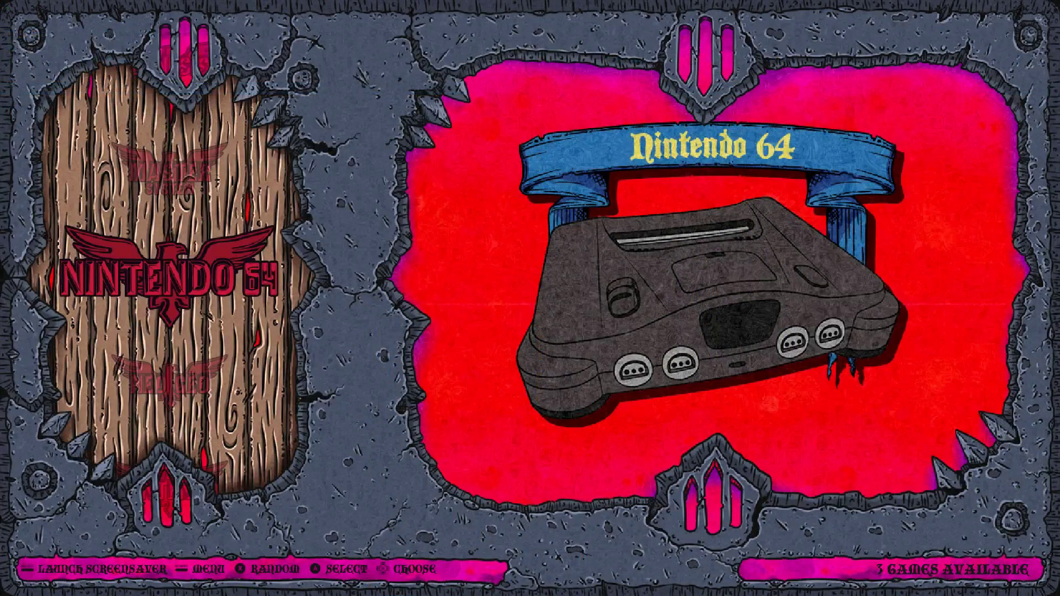
Open the Neo Geo game list and browse Bust-a-Move, Breakers and other games' scraped art
key("Left")
key("Right")
key("Left")
key("Return")
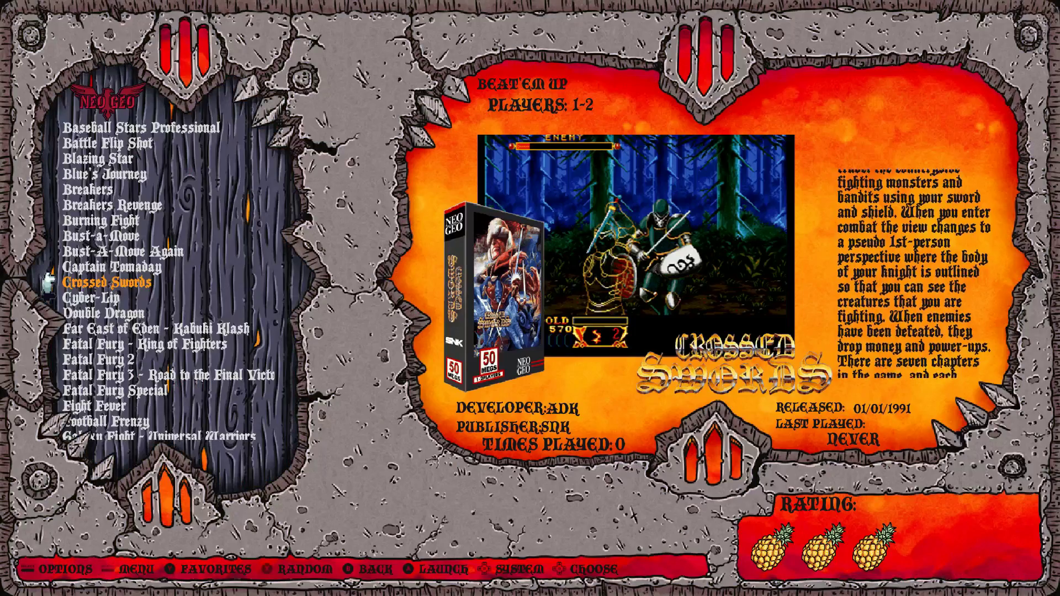
key("Down")
key("Down")
key("Down")
key("Down")
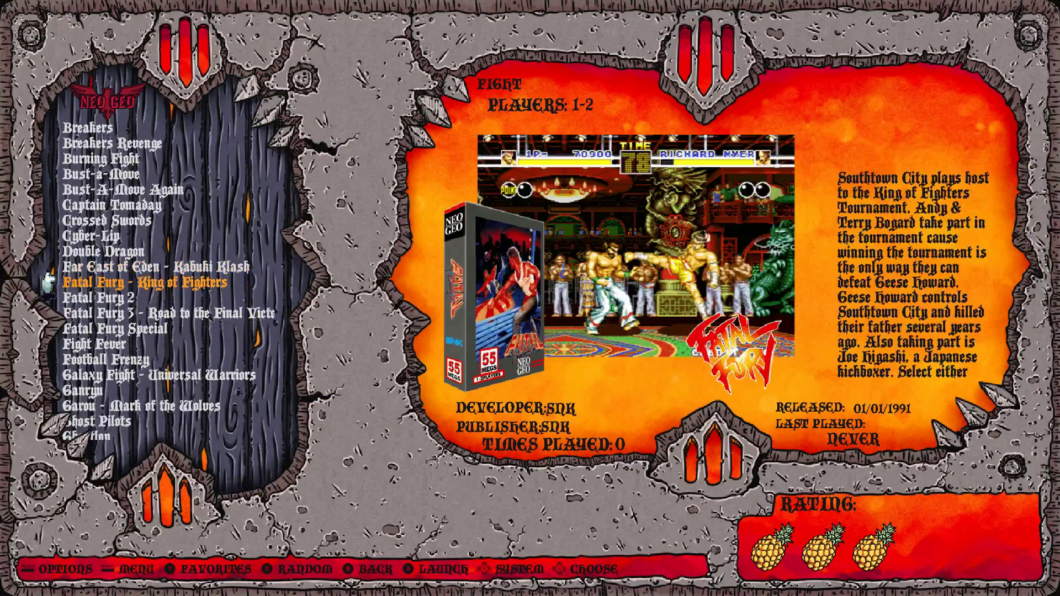
key("Up")
key("Up")
key("Up")
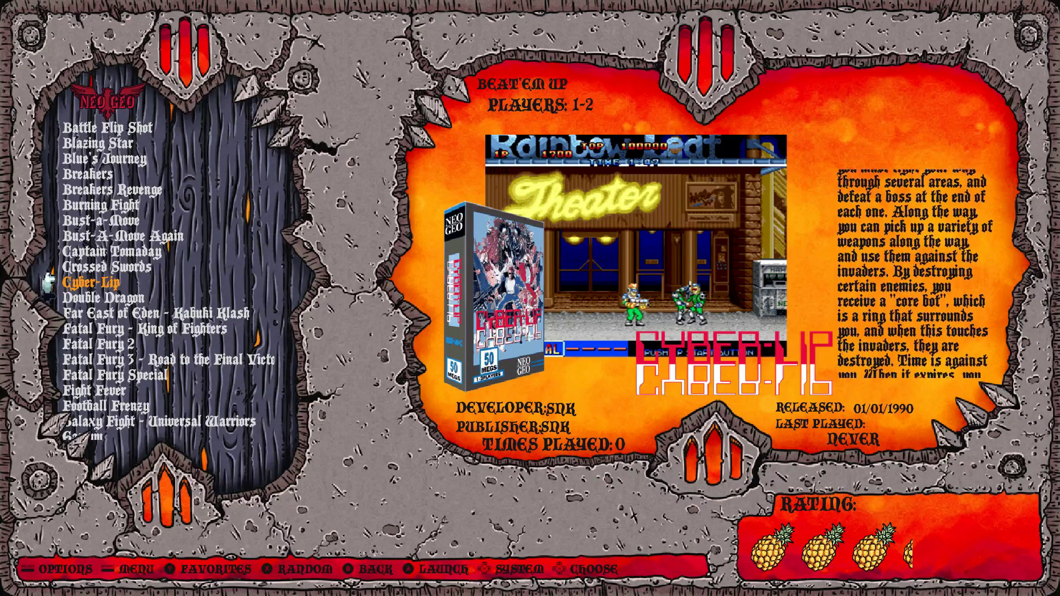
key("Up")
key("Up")
key("Up")
key("Up")
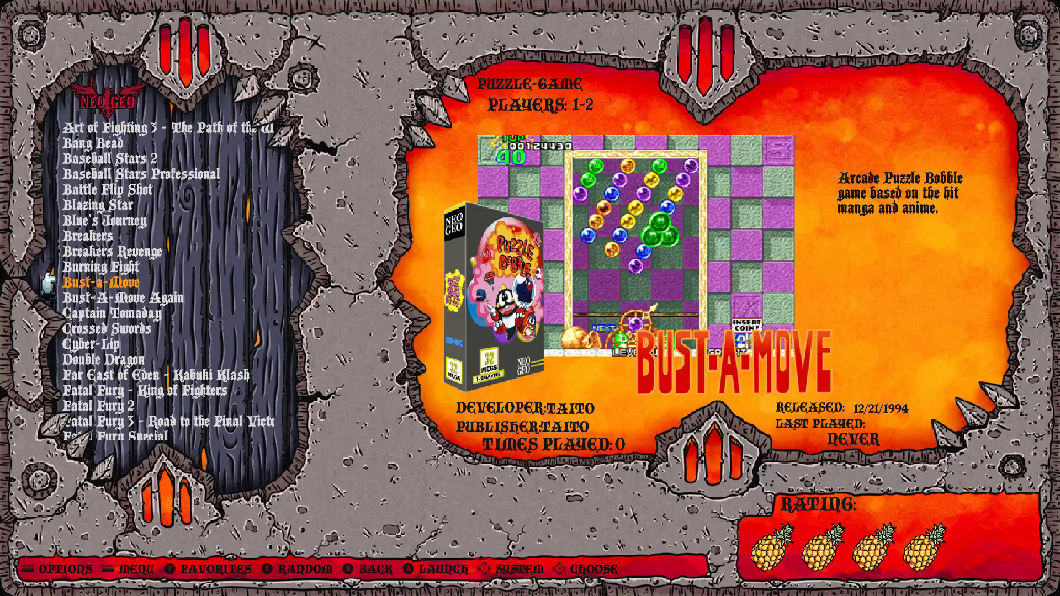
key("Up")
key("Up")
key("Up")
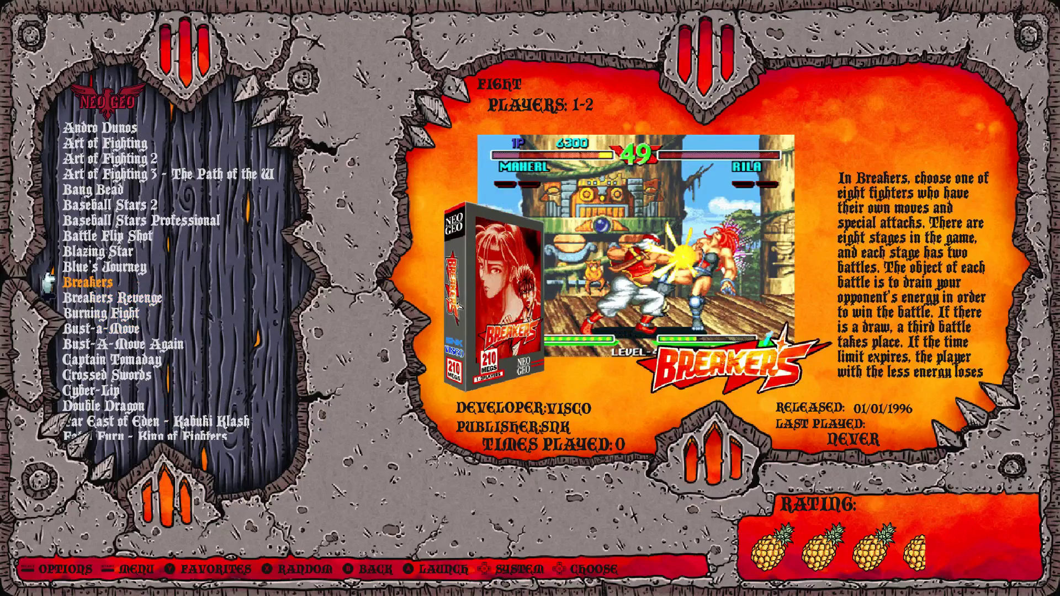
key("Escape")
Open the Neo Geo Pocket list, browse Pocket Tennis and King of Fighters R-1
key("Down")
key("Down")
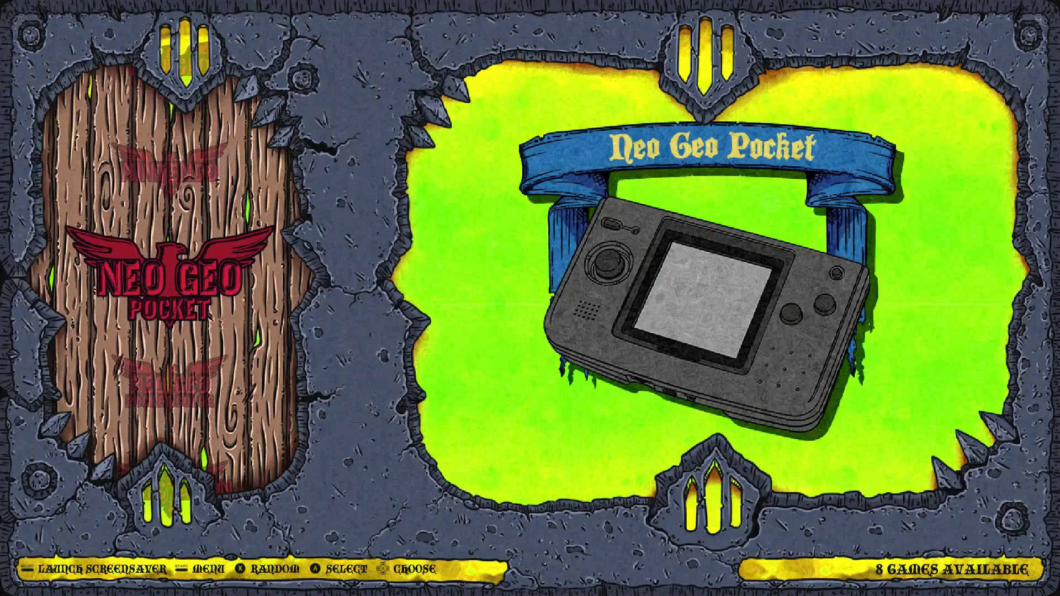
key("Return")
key("Down")
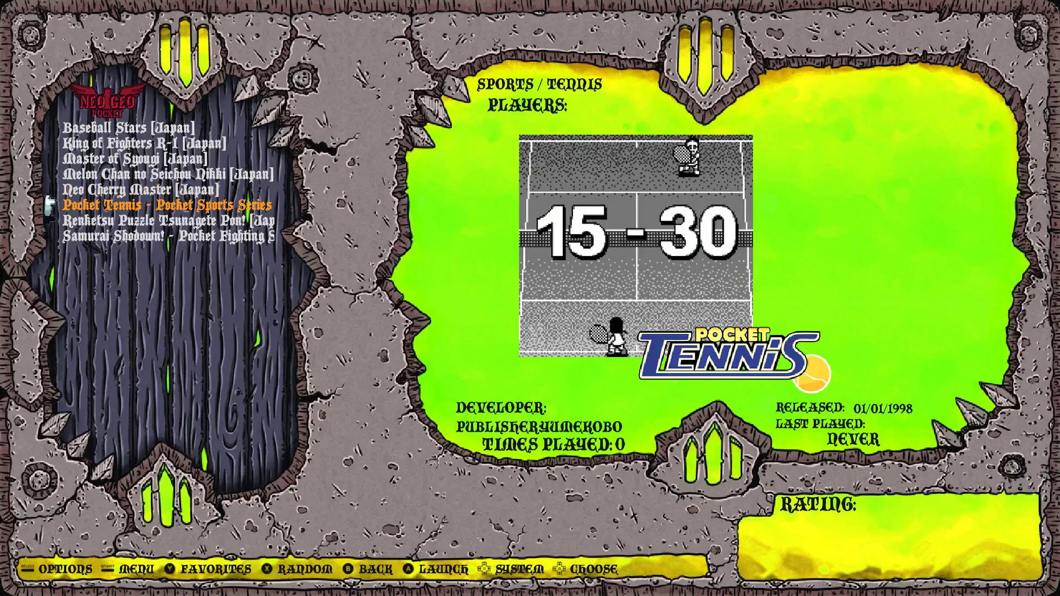
key("Down")
key("Down")
key("Up")
key("Up")
key("Up")
key("Up")
key("Up")
key("Up")
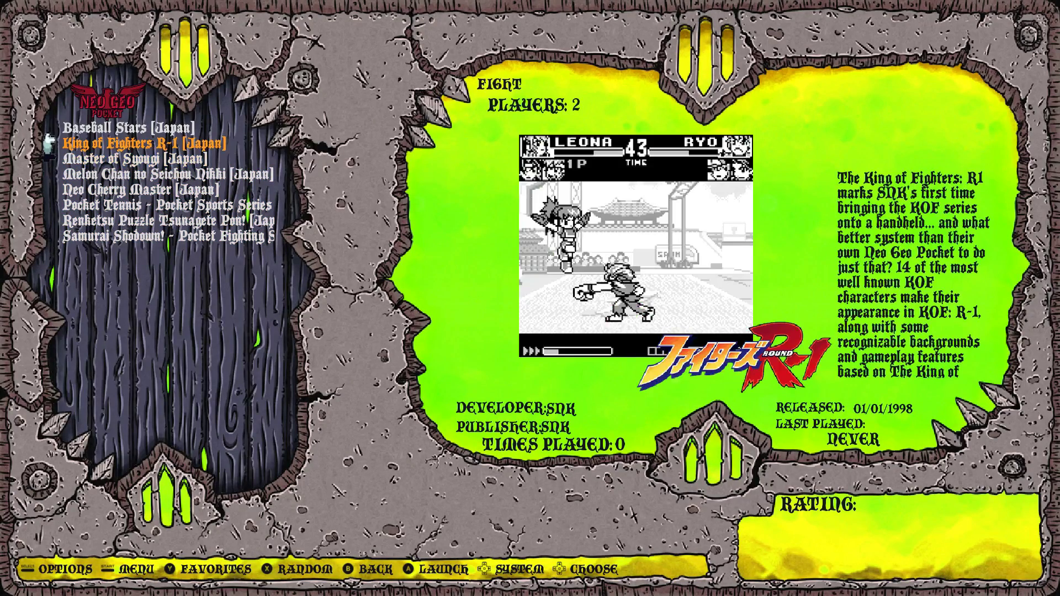
key("Up")
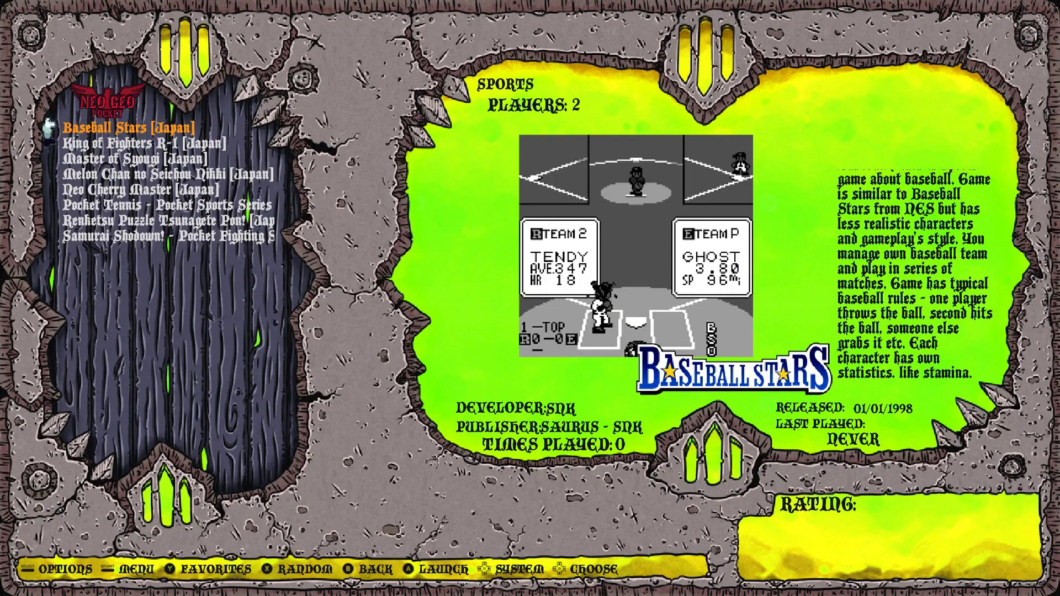
key("Escape")
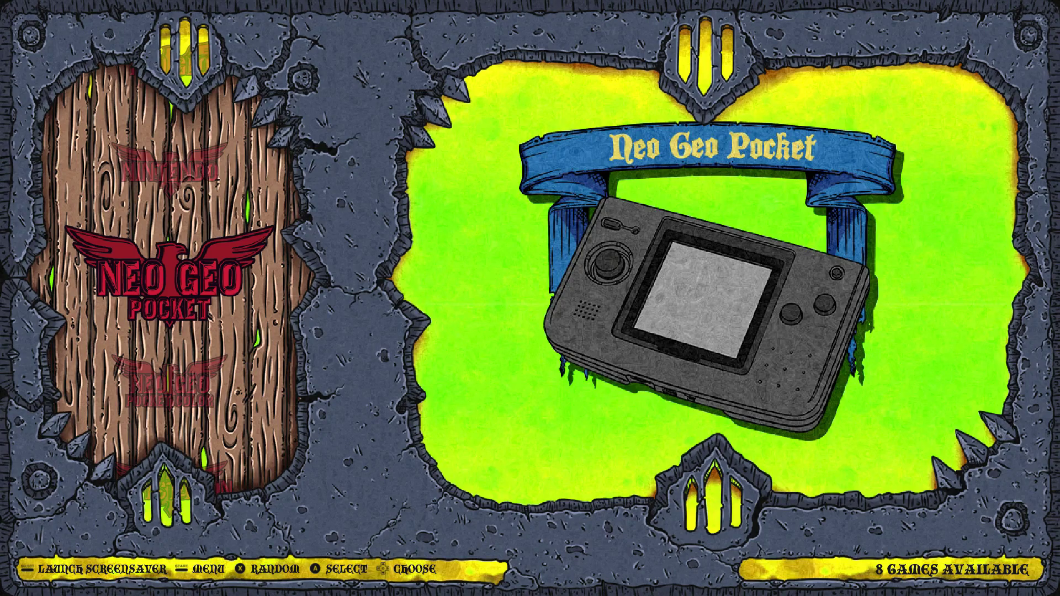
Open the Playstation list and browse Crash Bandicoot, Castlevania and Breath of Fire box art
key("Up")
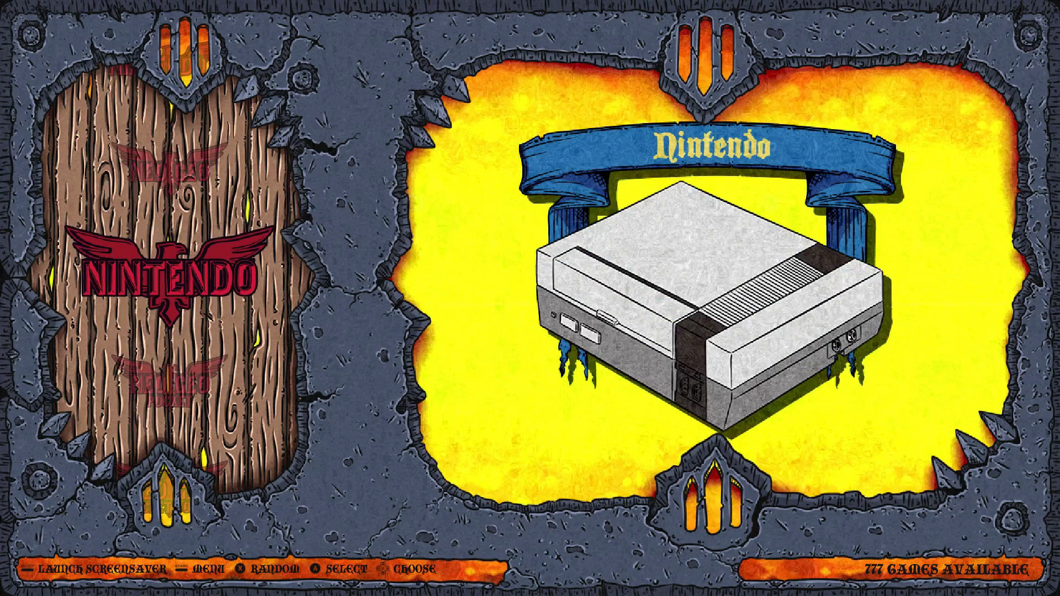
key("Up")
key("Down")
key("Down")
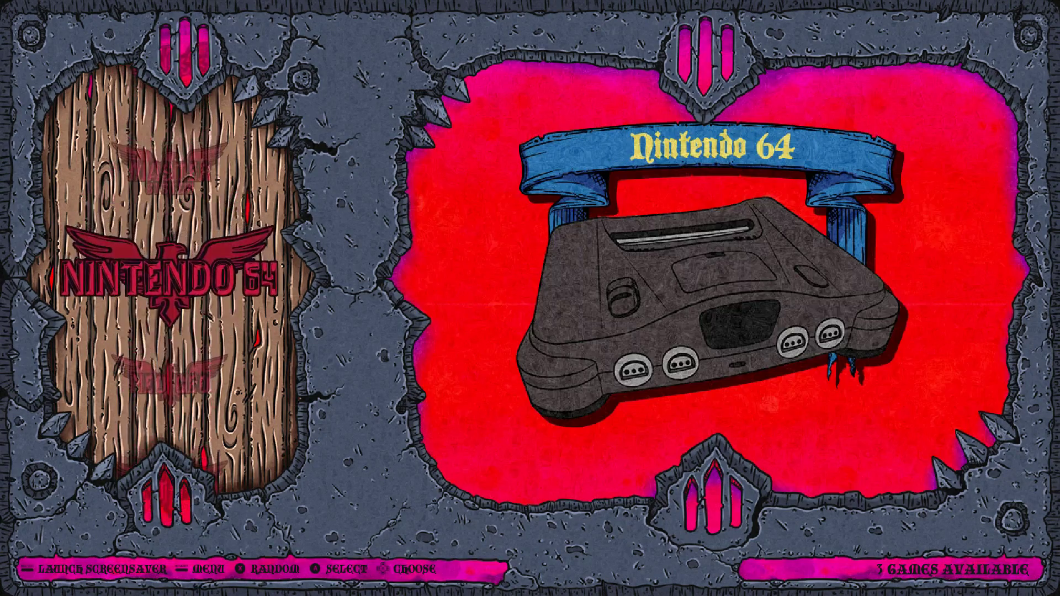
key("Up")
key("Down")
key("Down")
key("Down")
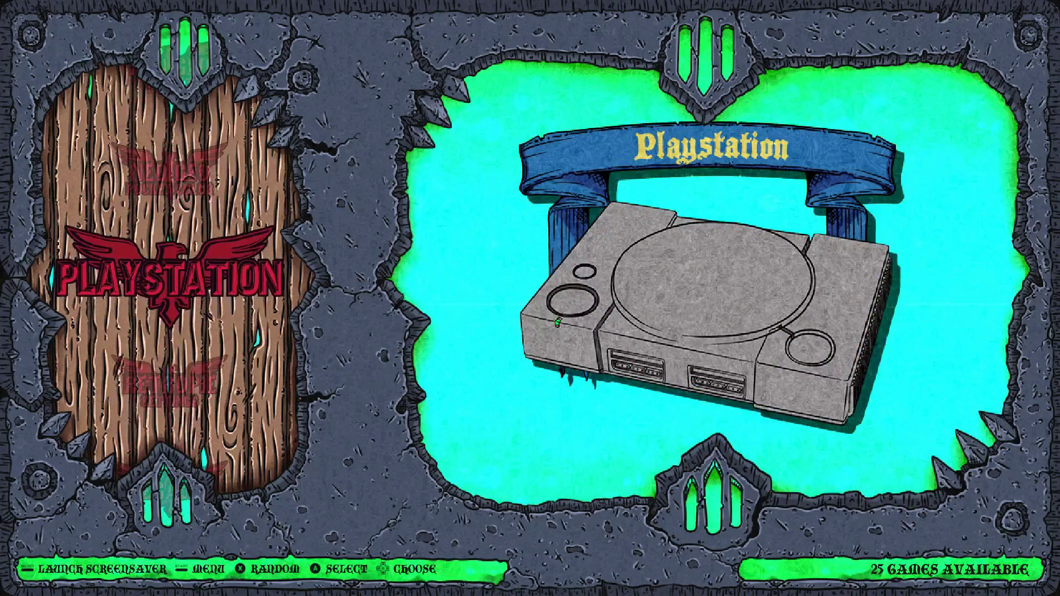
key("Return")
key("Up")
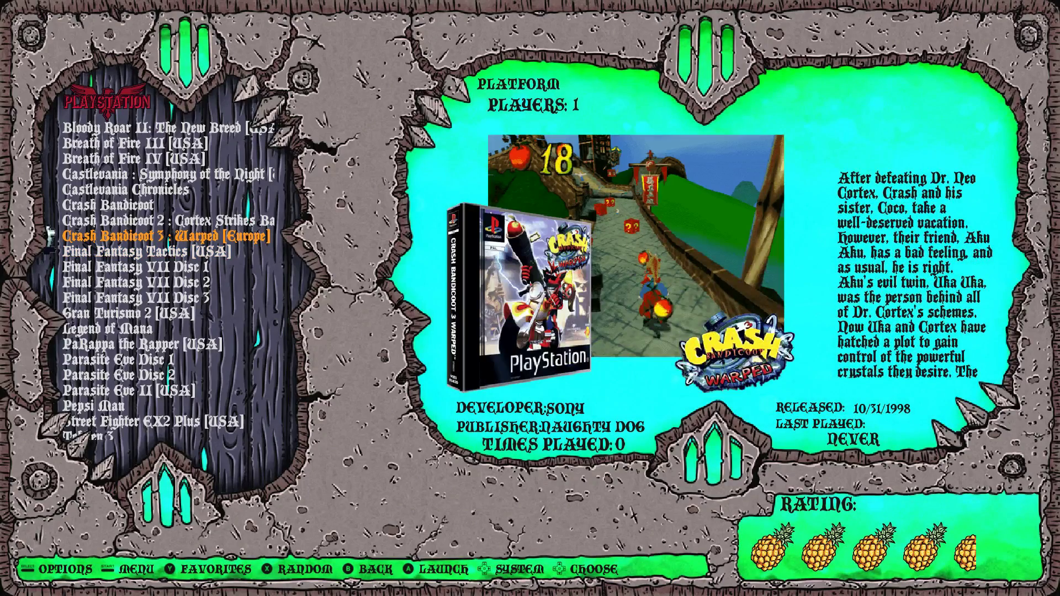
key("Up")
key("Up")
key("Up")
key("Up")
key("Up")
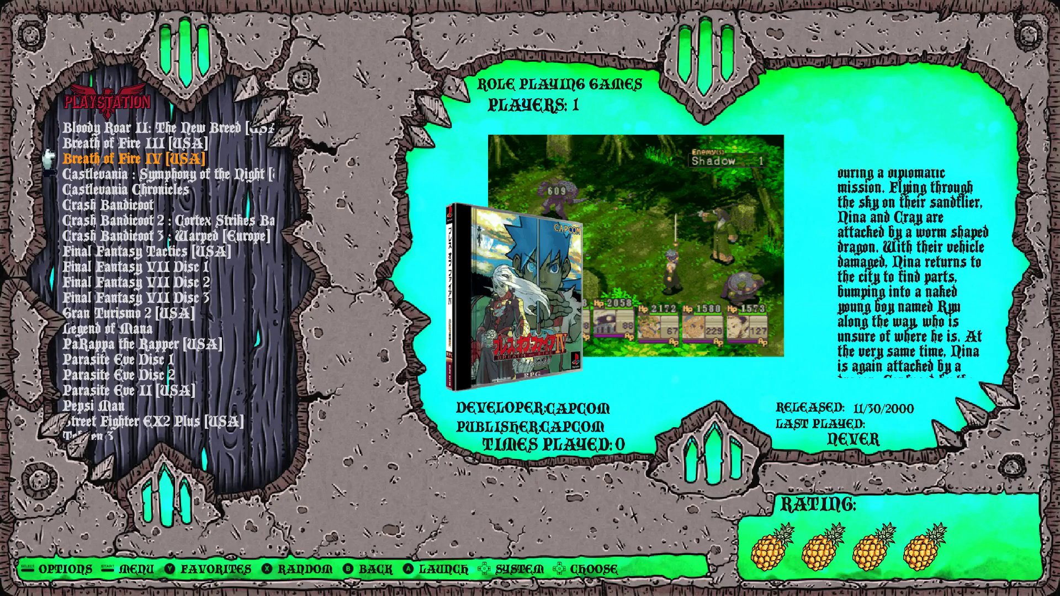
key("Down")
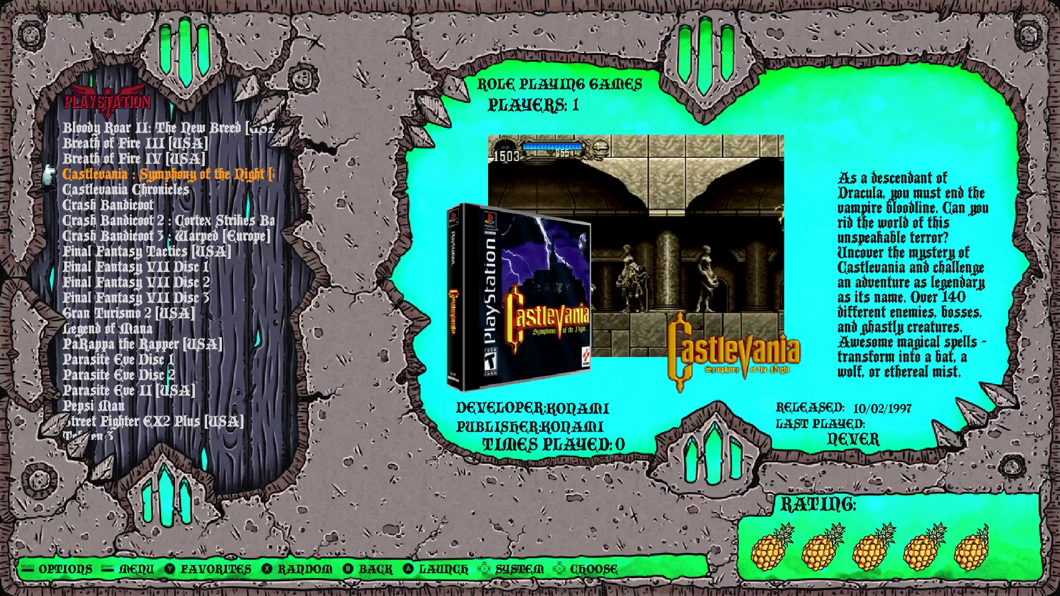
key("Up")
key("Up")
key("Down")
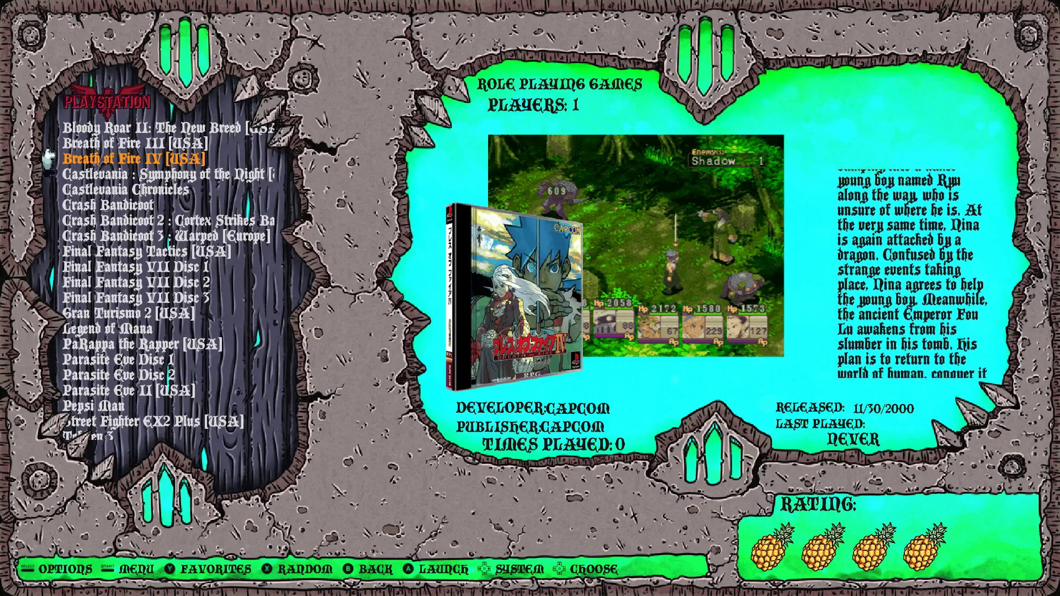
key("Escape")
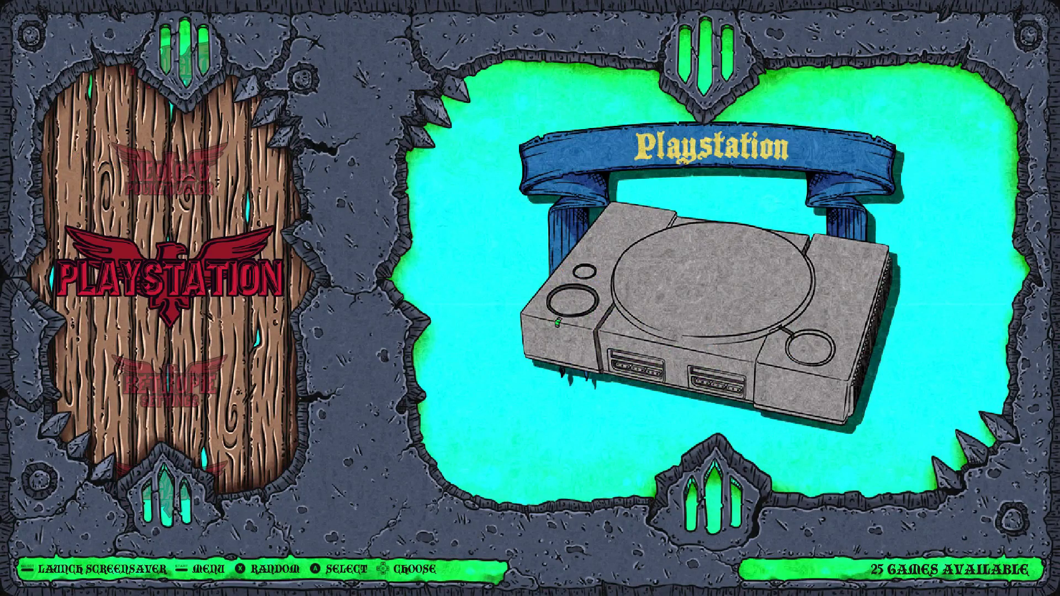
Open the Nintendo list and browse 8 Eyes through Adventures of Lolo, then exit
key("Up")
key("Up")
key("Up")
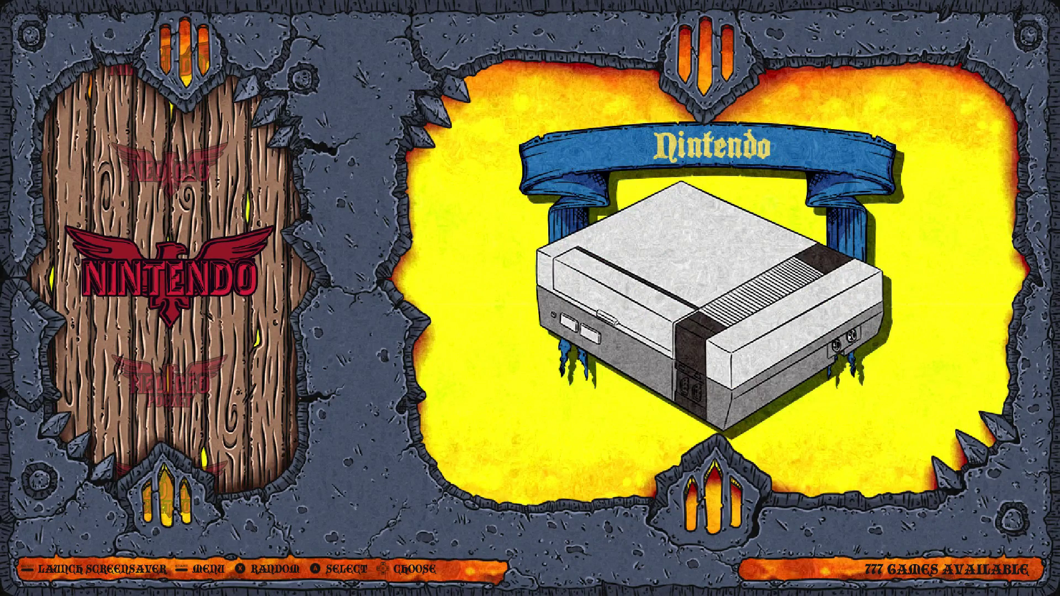
key("Return")
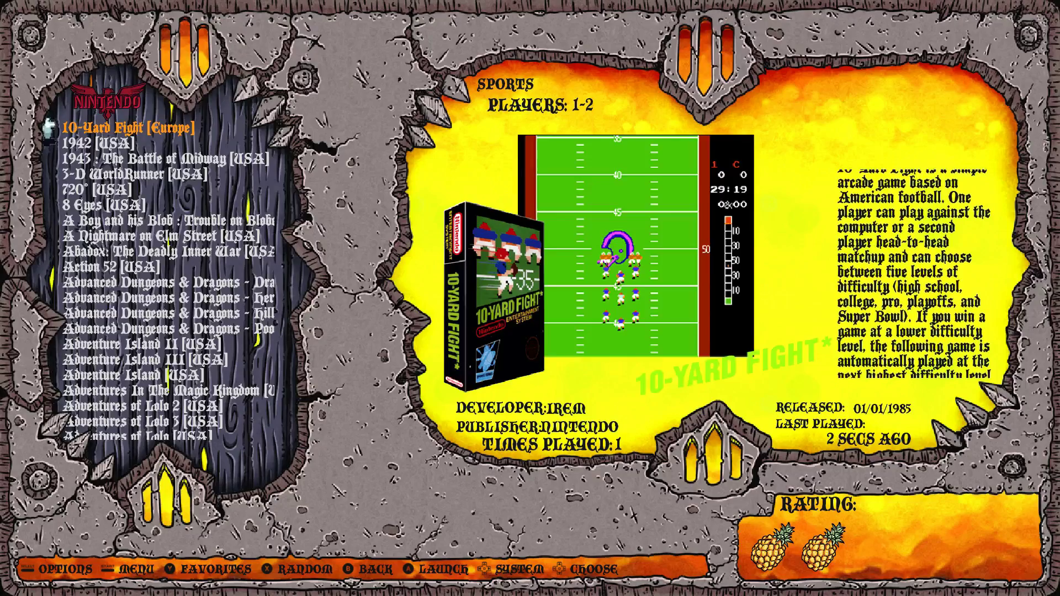
key("Down")
key("Down")
key("Down")
key("Down")
key("Down")
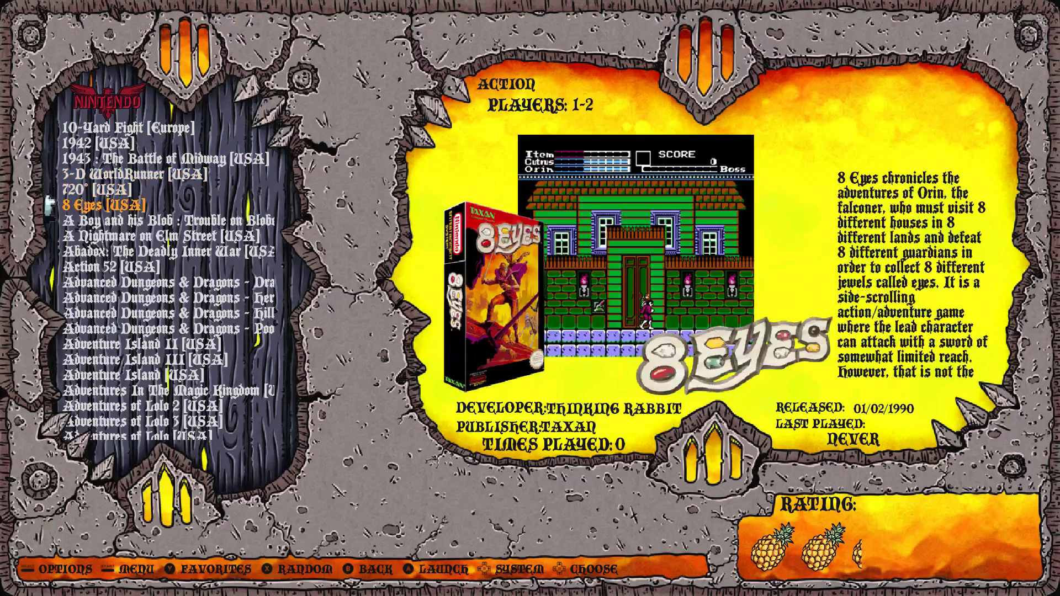
key("Down")
key("Down")
key("Down")
key("Down")
key("Down")
key("Down")
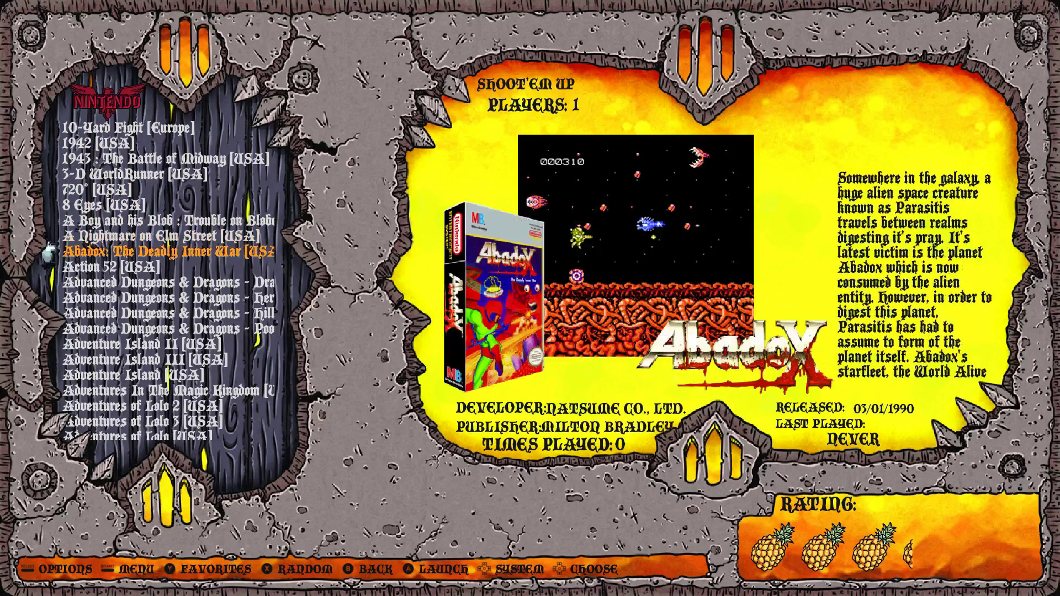
key("Down")
key("Down")
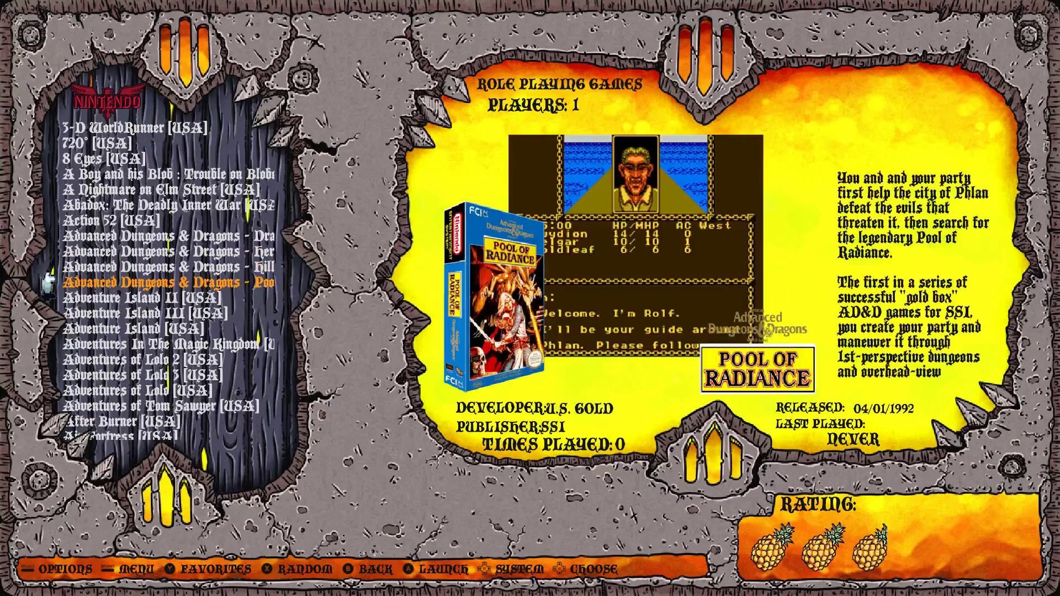
key("Down")
key("Down")
key("Down")
key("Down")
key("Down")
key("Down")
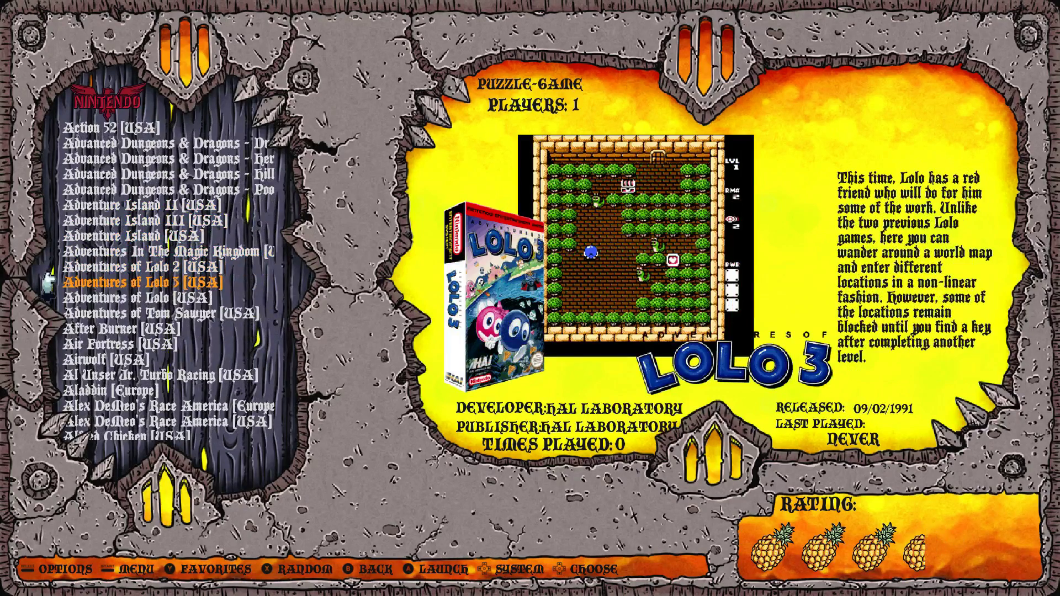
key("Down")
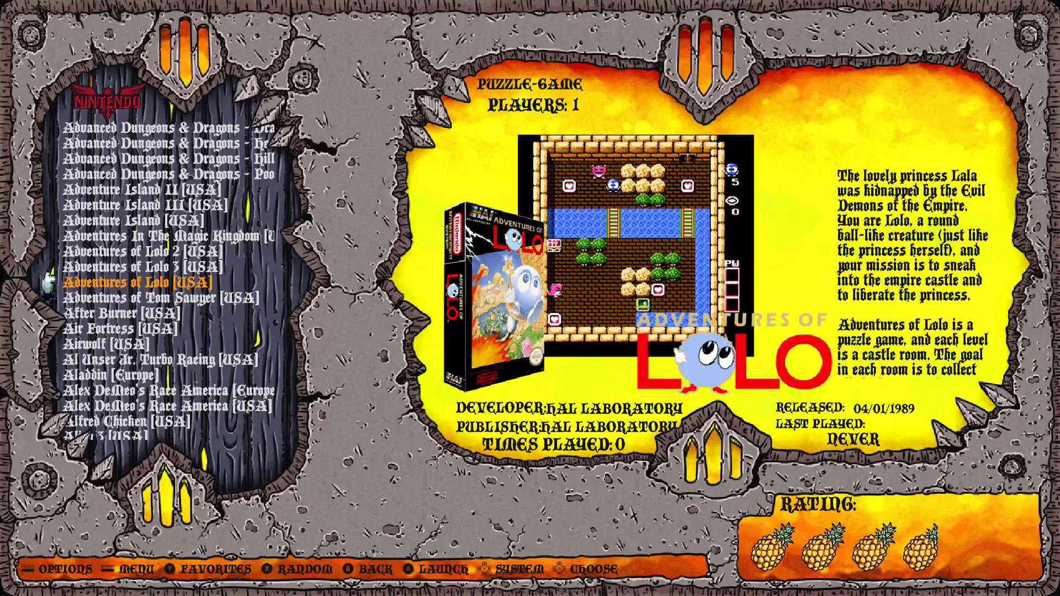
key("Down")
key("Down")
key("Down")
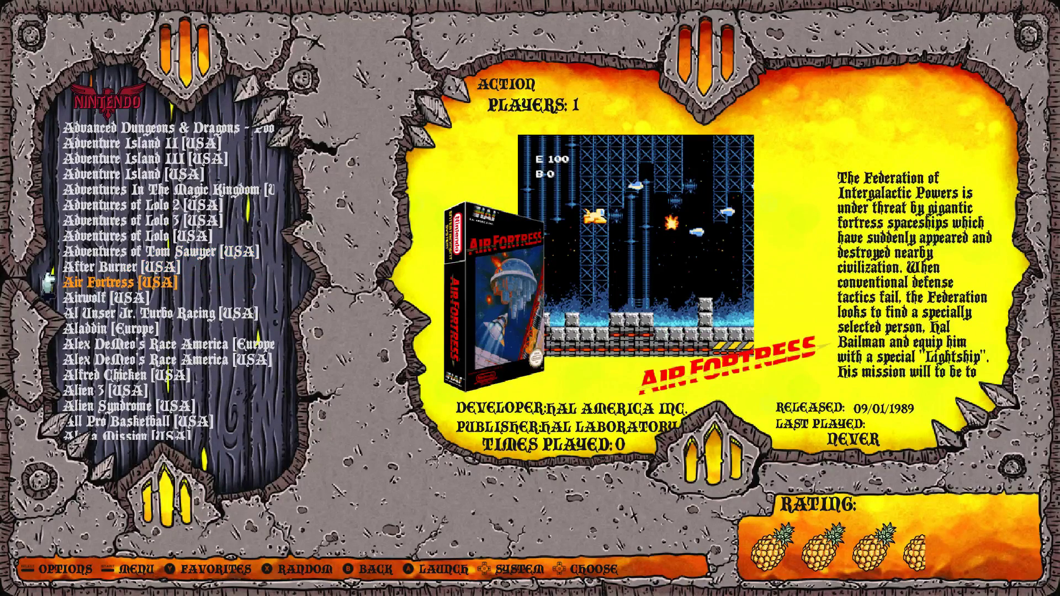
key("Escape")
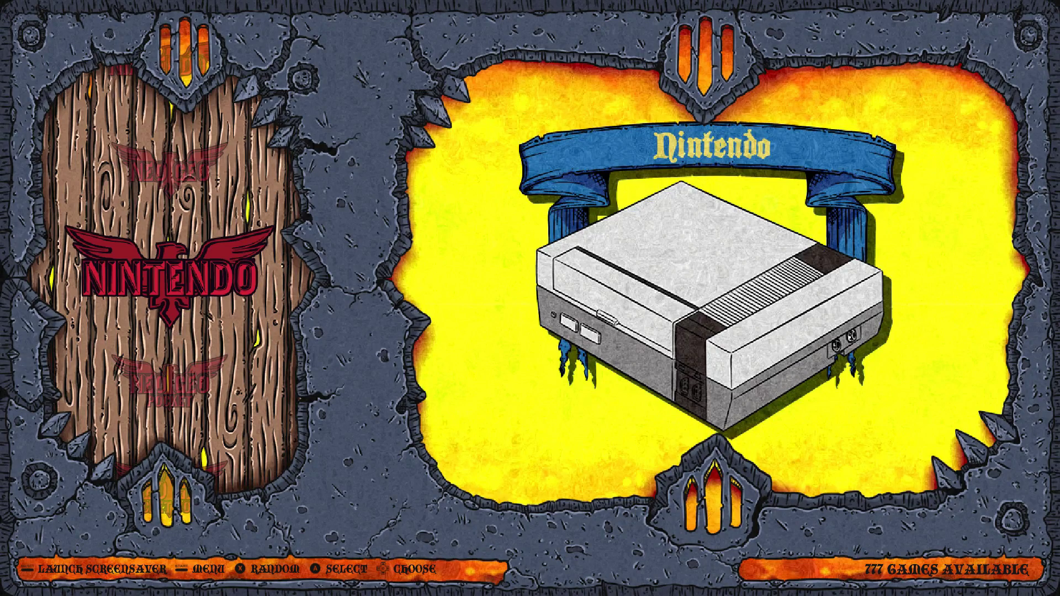
Move the system carousel from Nintendo to Neo Geo Pocket
key("Down")
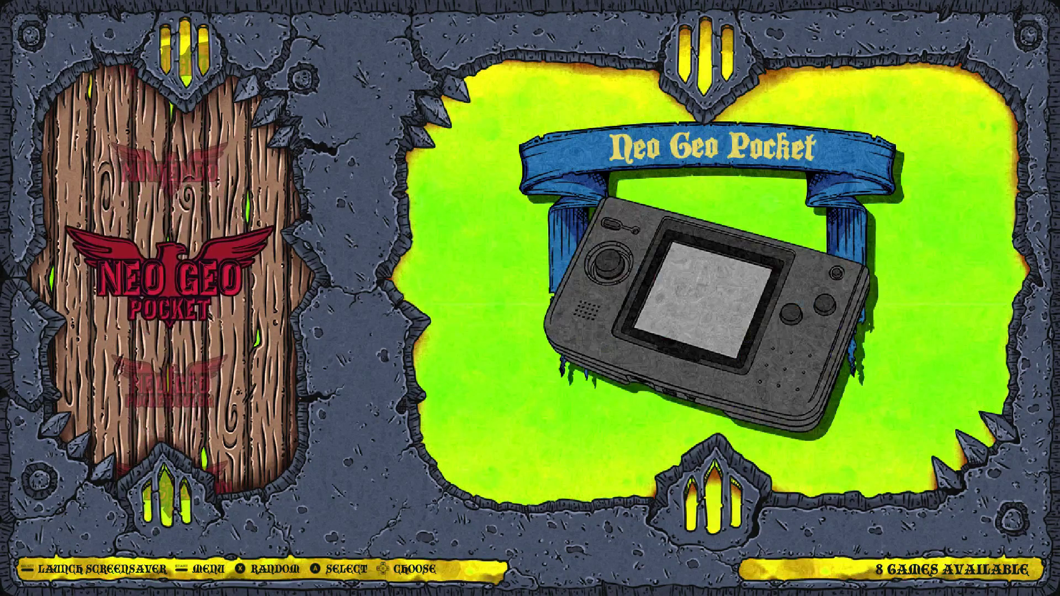